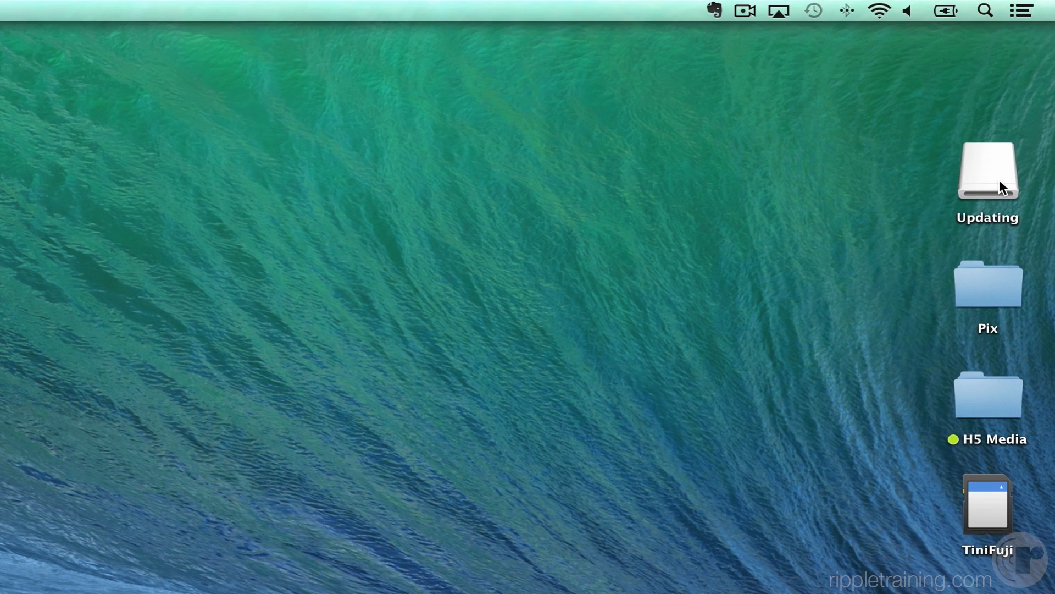
Open the Updating drive as a list and examine the original media of the Music Video event in Final Cut Events
double_click(999, 179)
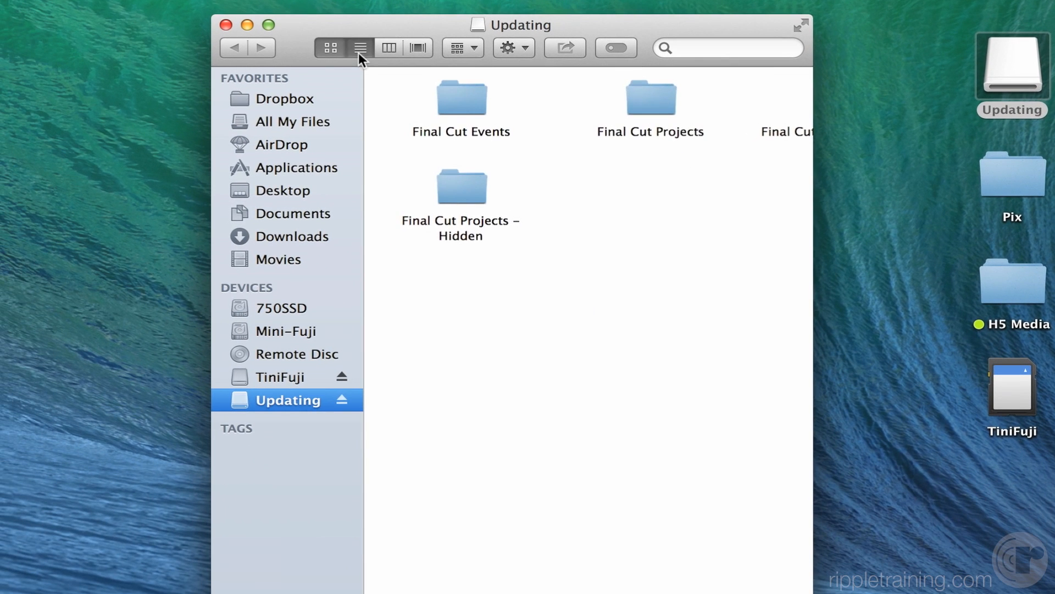
left_click(357, 56)
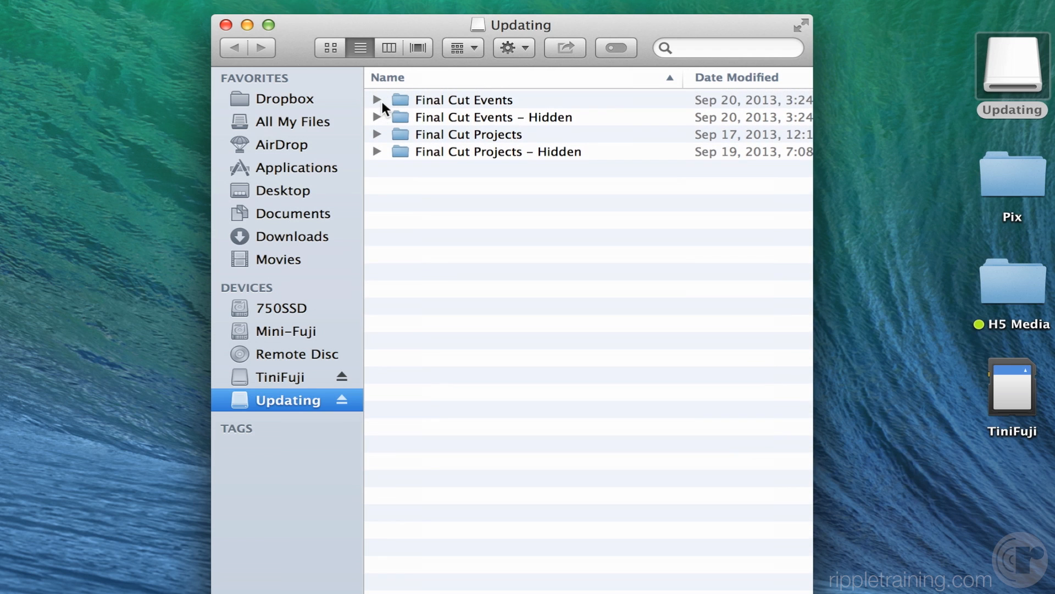
left_click(378, 99)
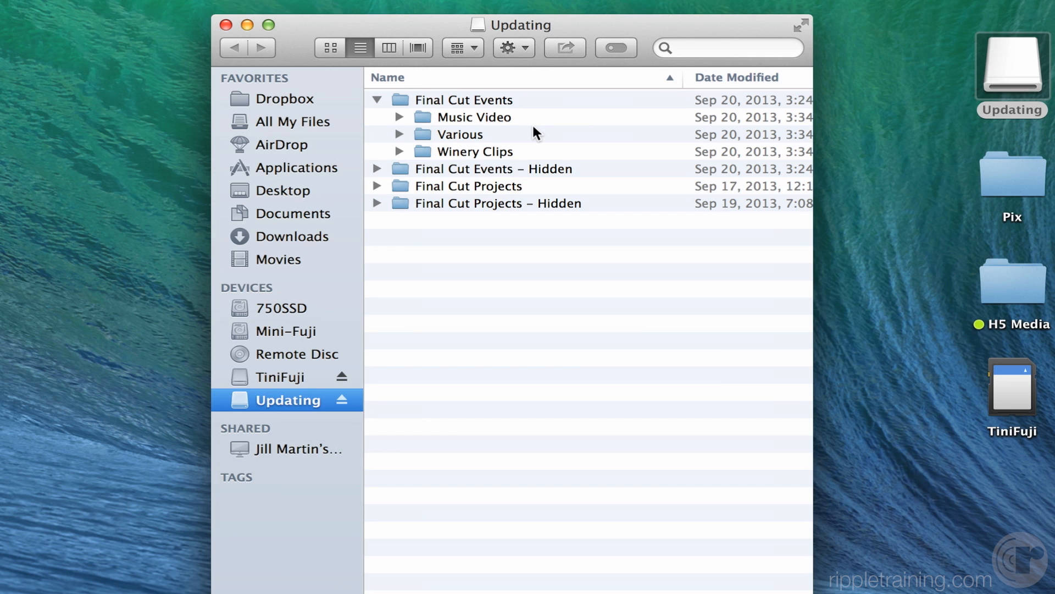
left_click(399, 116)
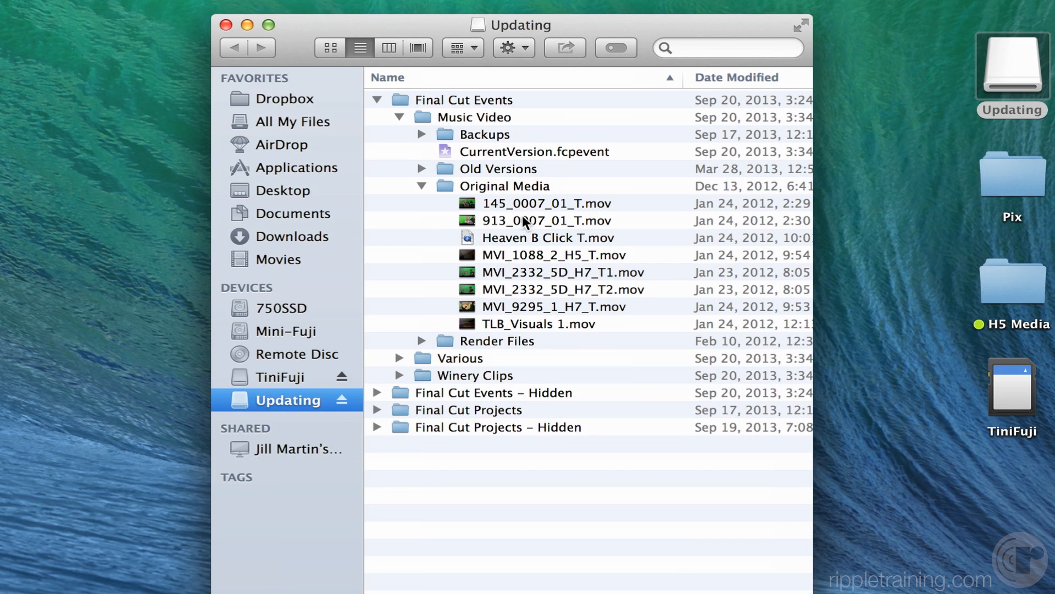
left_click(398, 116)
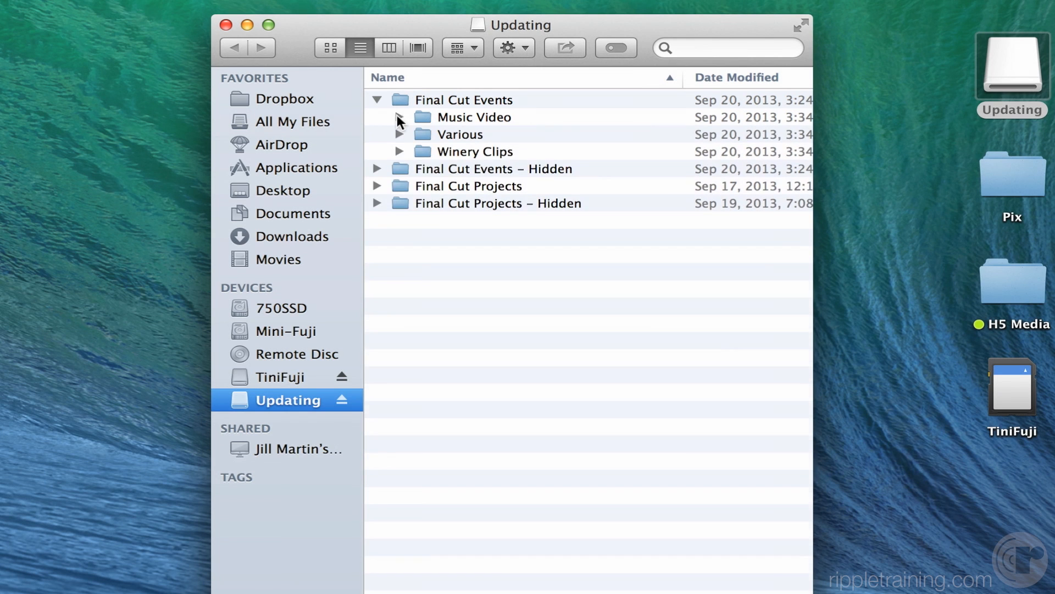
Examine the Various event's original media and preview its first movie alias
left_click(399, 134)
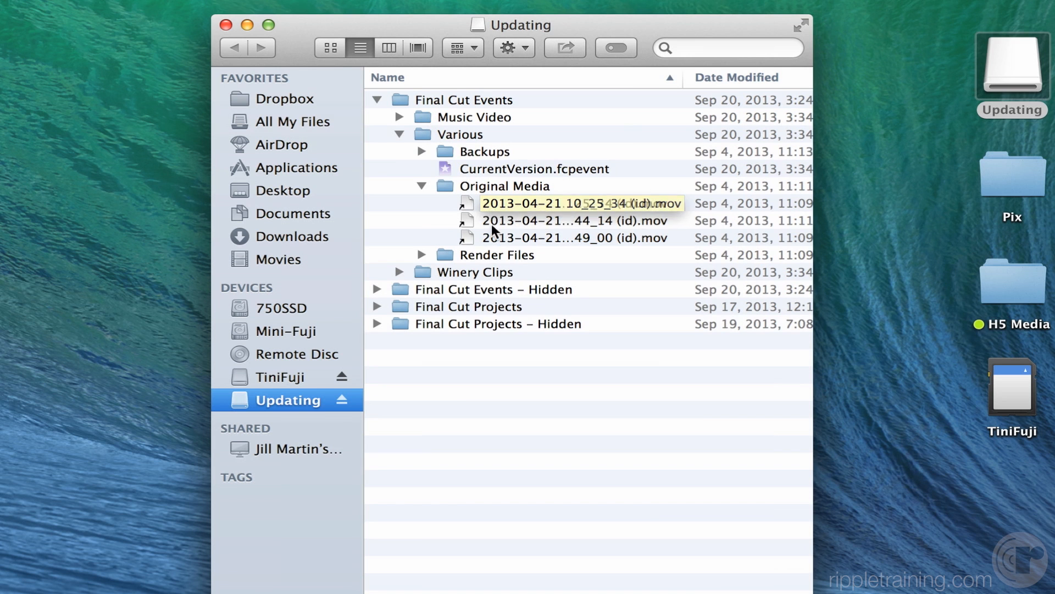
left_click(504, 207)
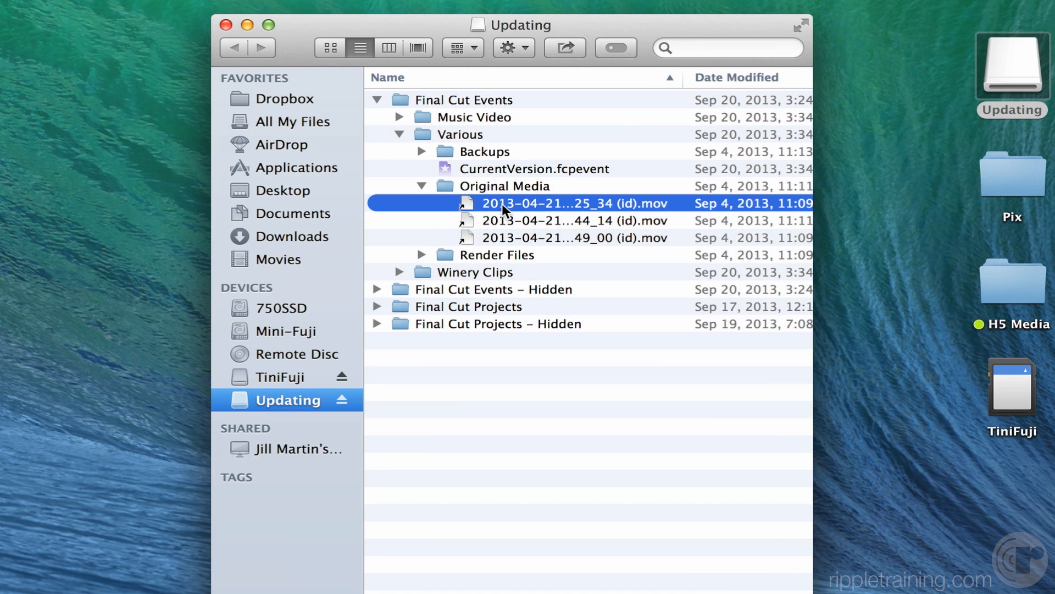
key("space")
key("space")
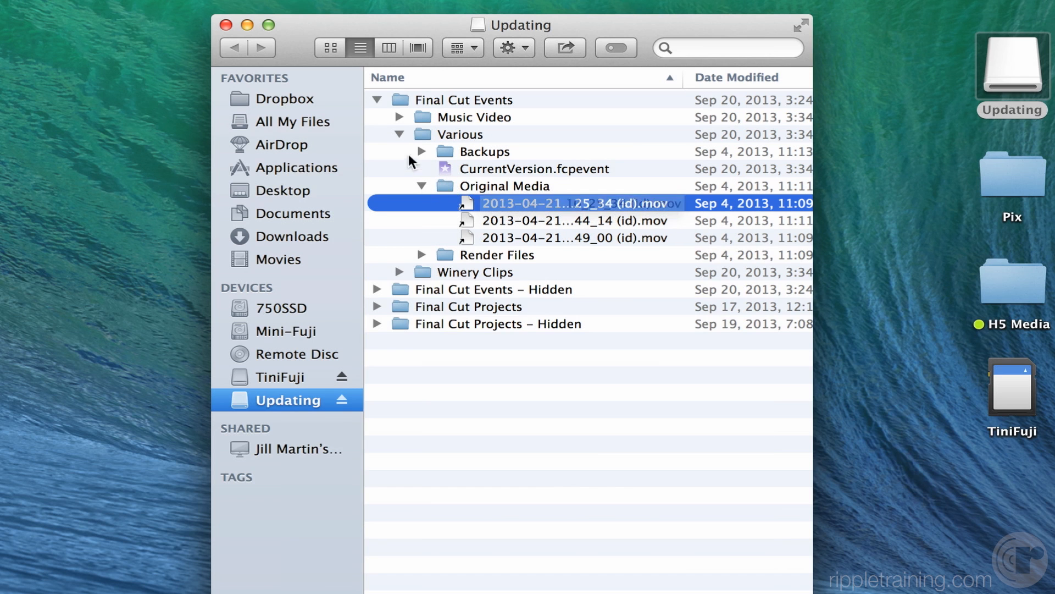
left_click(399, 134)
Examine the original media of the Winery Clips event and recheck the contents of the Various event
left_click(400, 150)
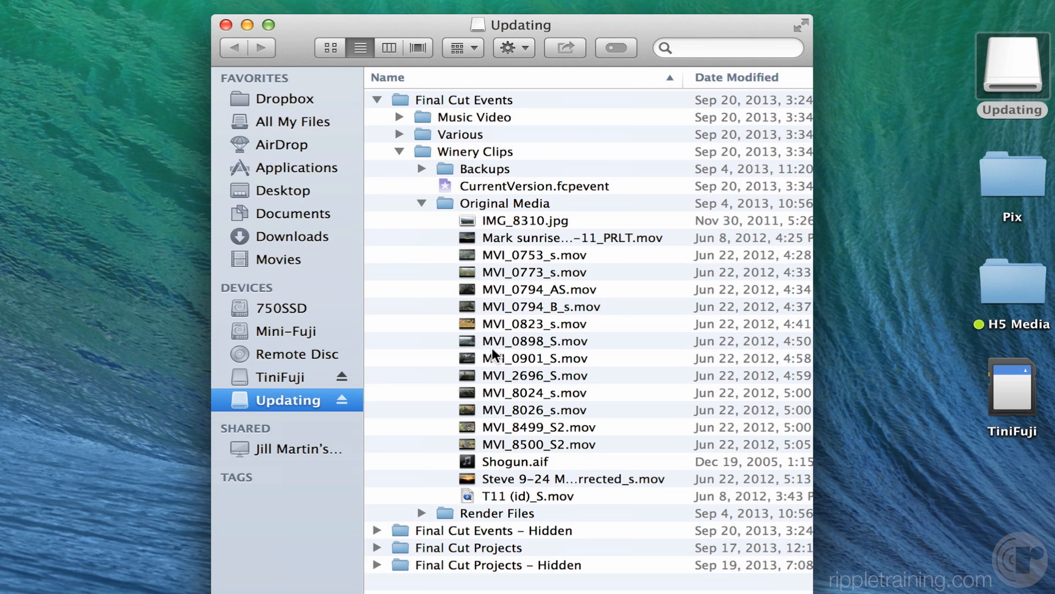
left_click(422, 202)
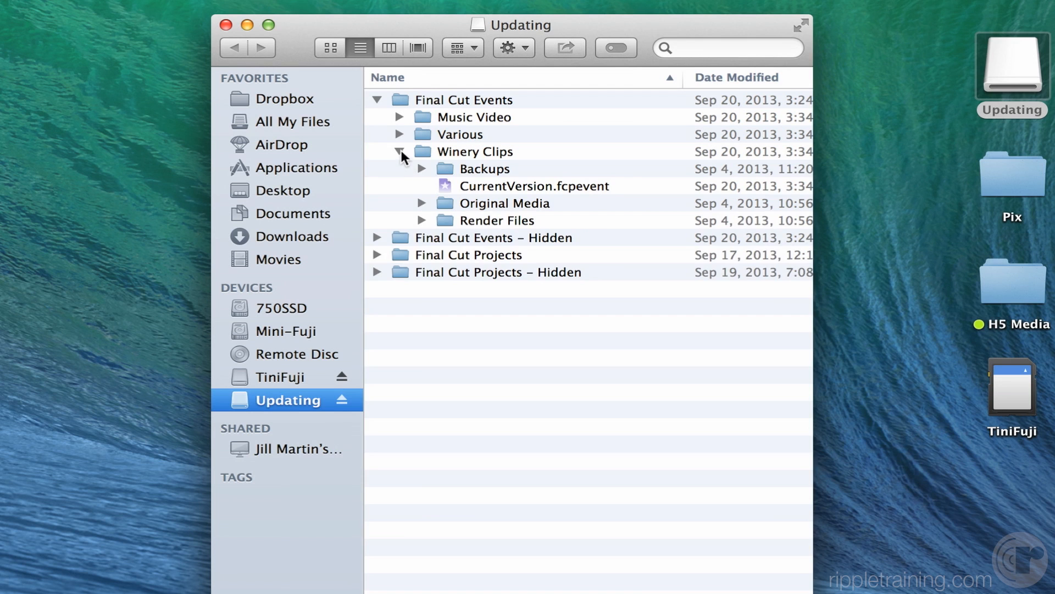
left_click(399, 153)
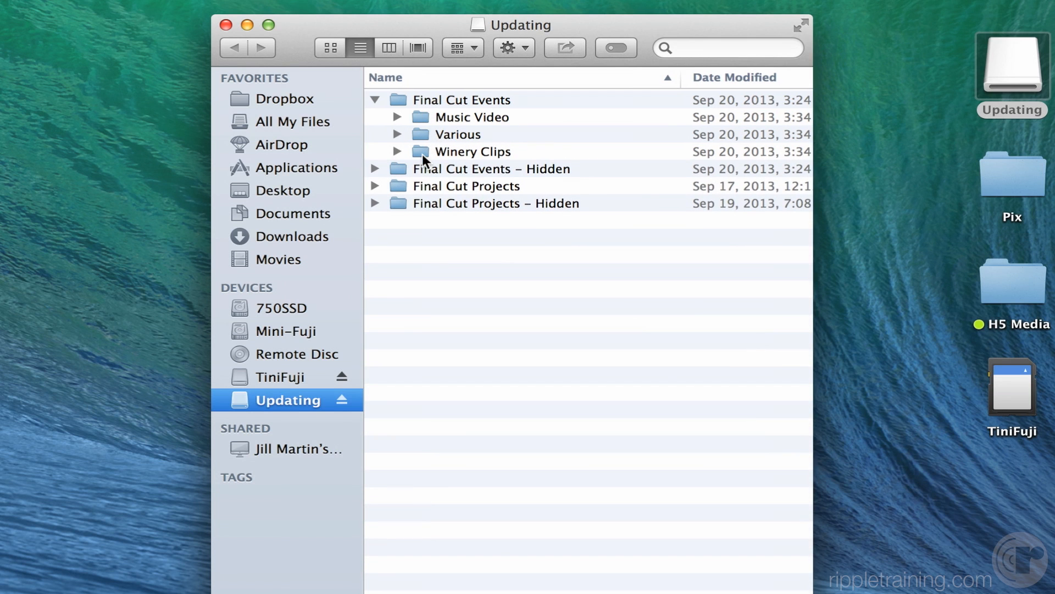
left_click(397, 135)
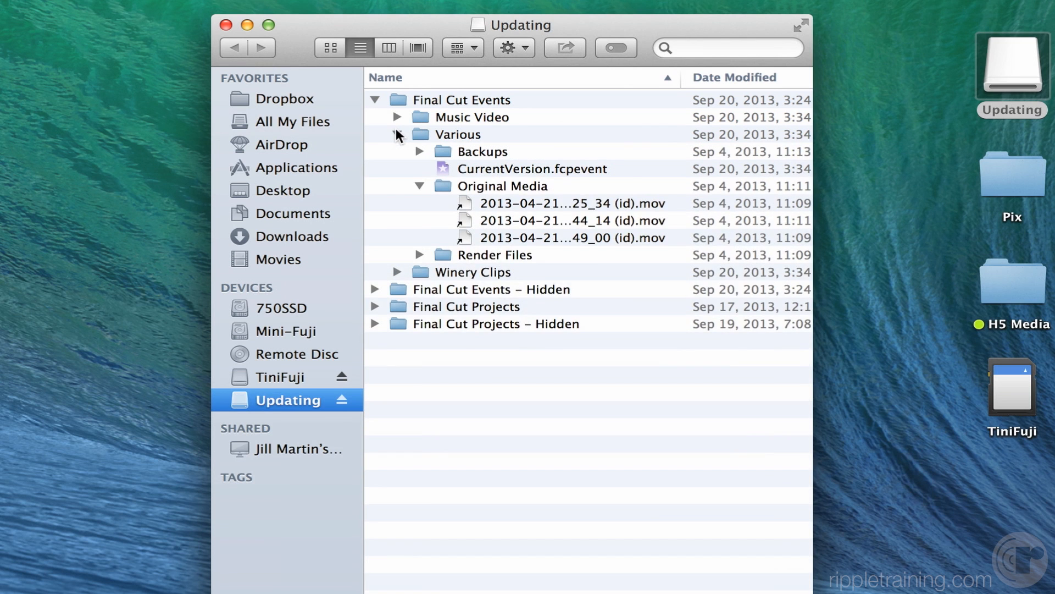
left_click(397, 134)
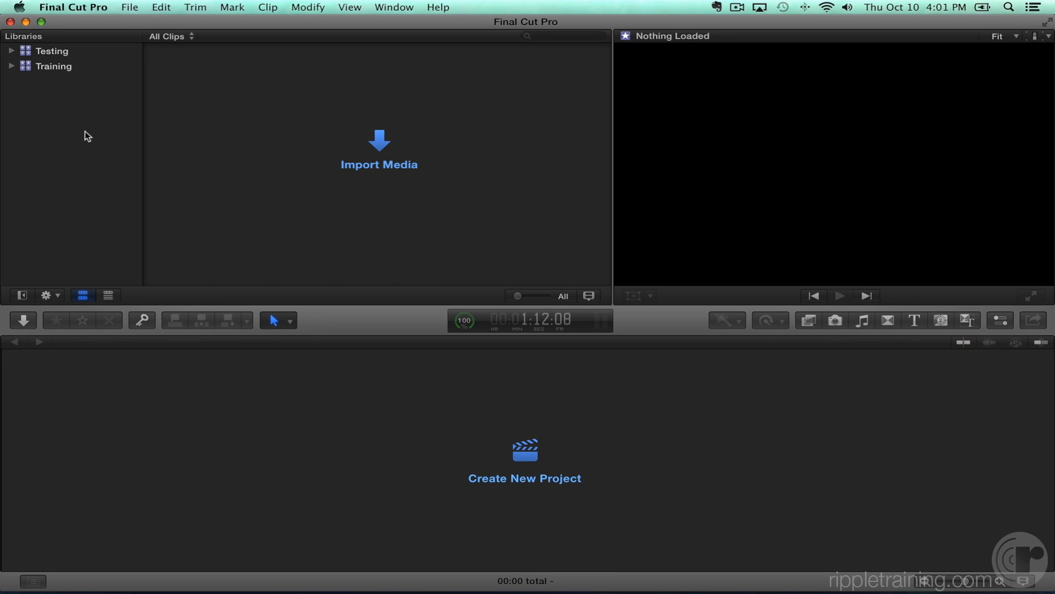
In Final Cut Pro, start Update Projects and Events and manually locate the Updating drive as the source for a new library
left_click(130, 8)
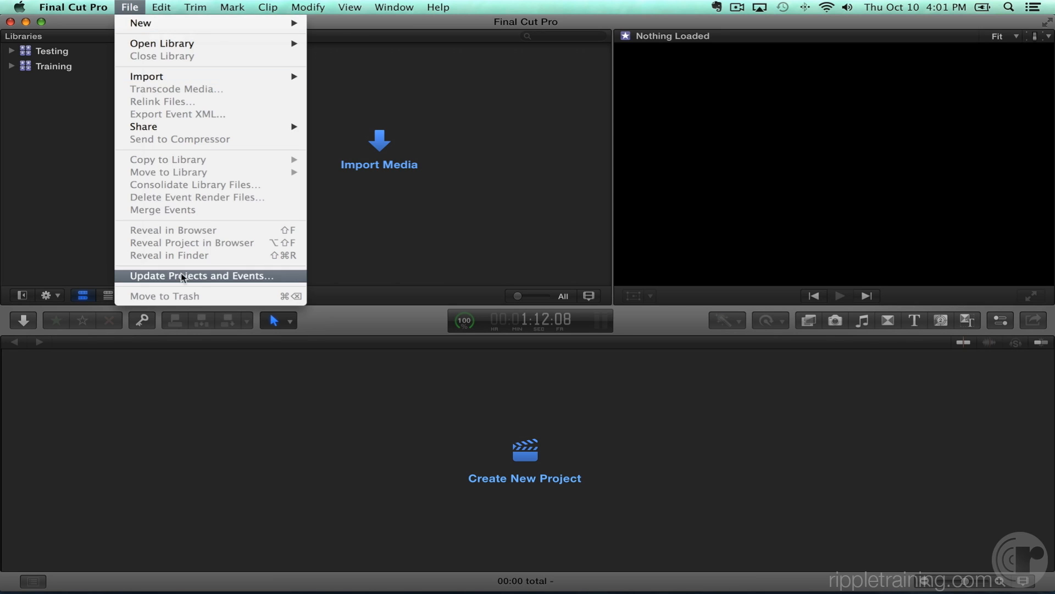
left_click(295, 276)
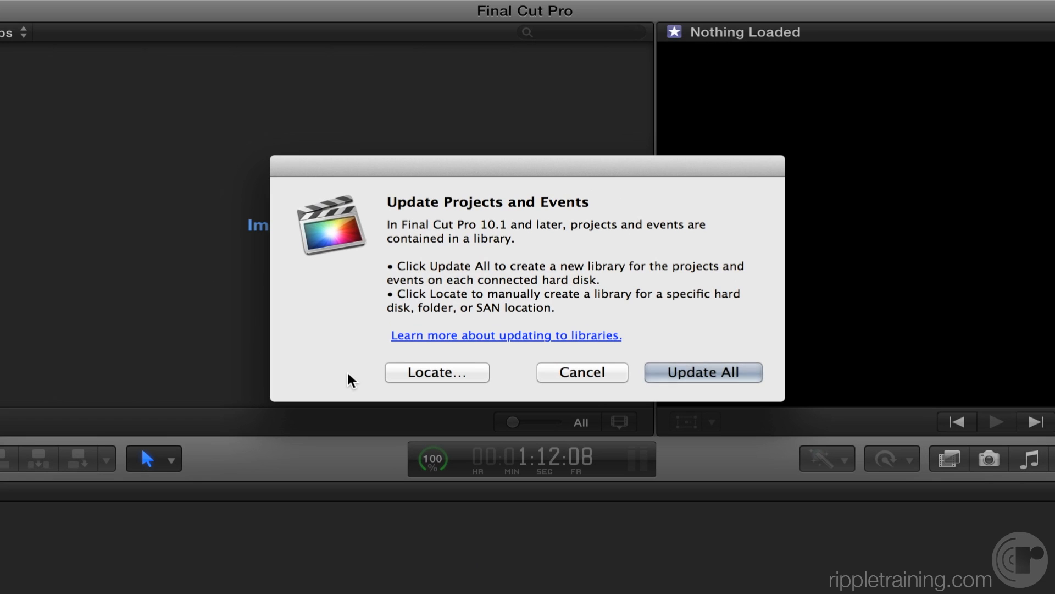
left_click(421, 372)
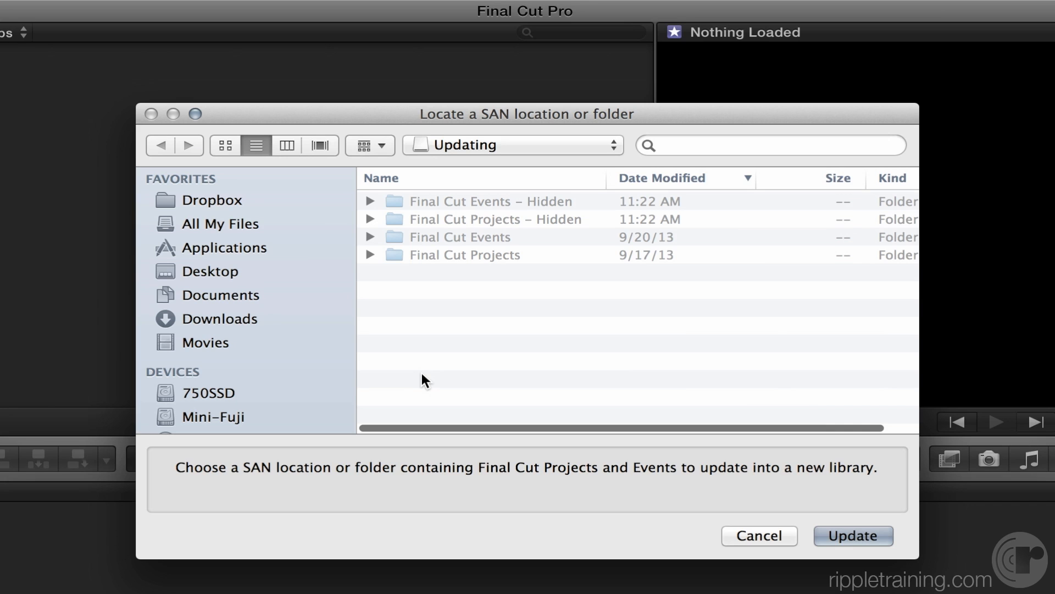
scroll(281, 368, "down", 2)
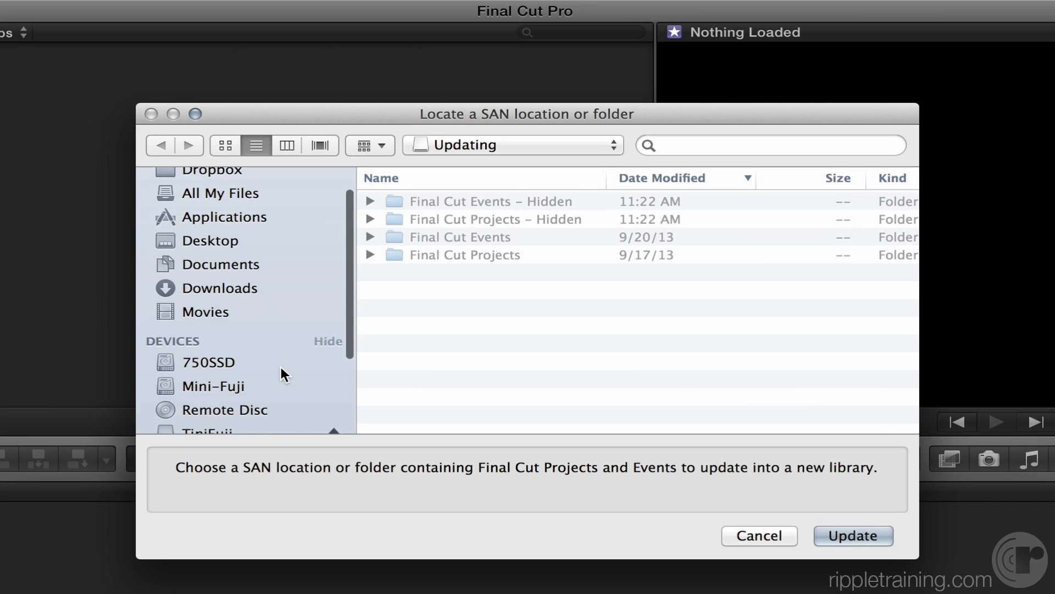
scroll(283, 368, "down", 2)
left_click(246, 382)
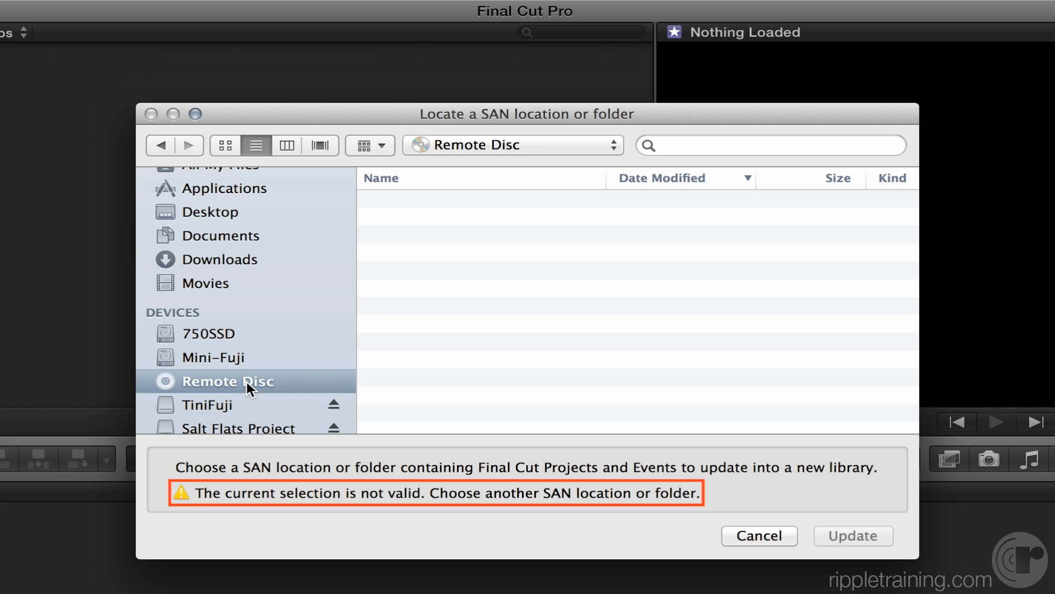
scroll(247, 382, "down", 1)
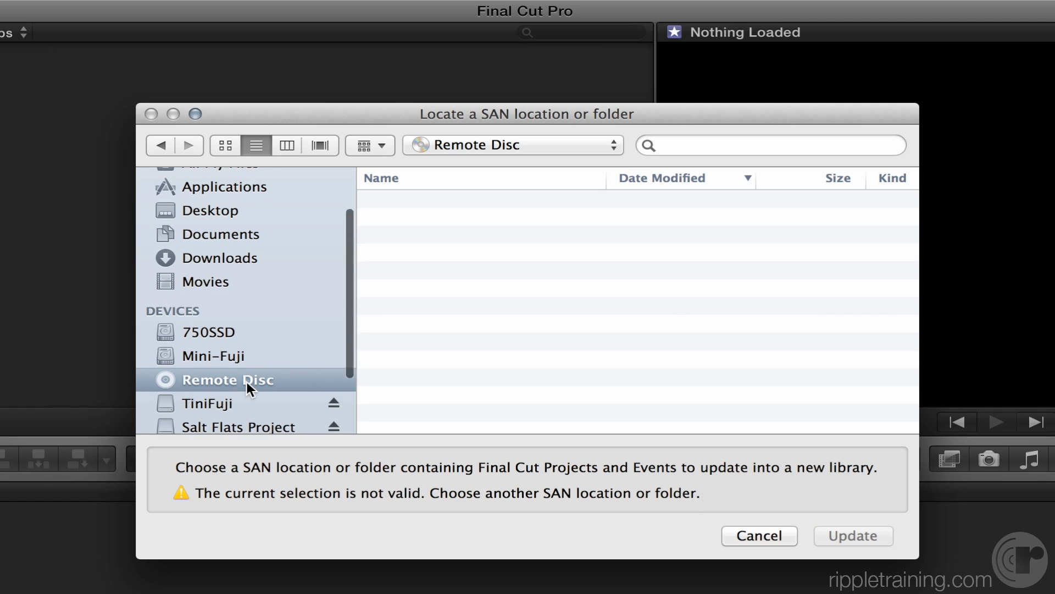
scroll(247, 381, "down", 3)
left_click(216, 403)
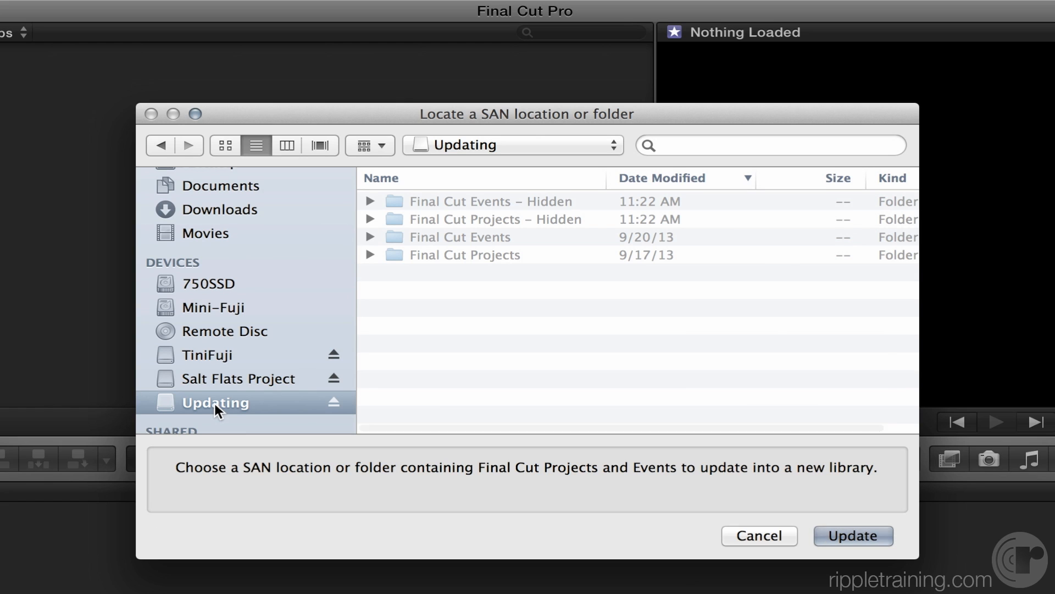
Run the update, dismiss the missing media notice and save the old projects and events
left_click(854, 534)
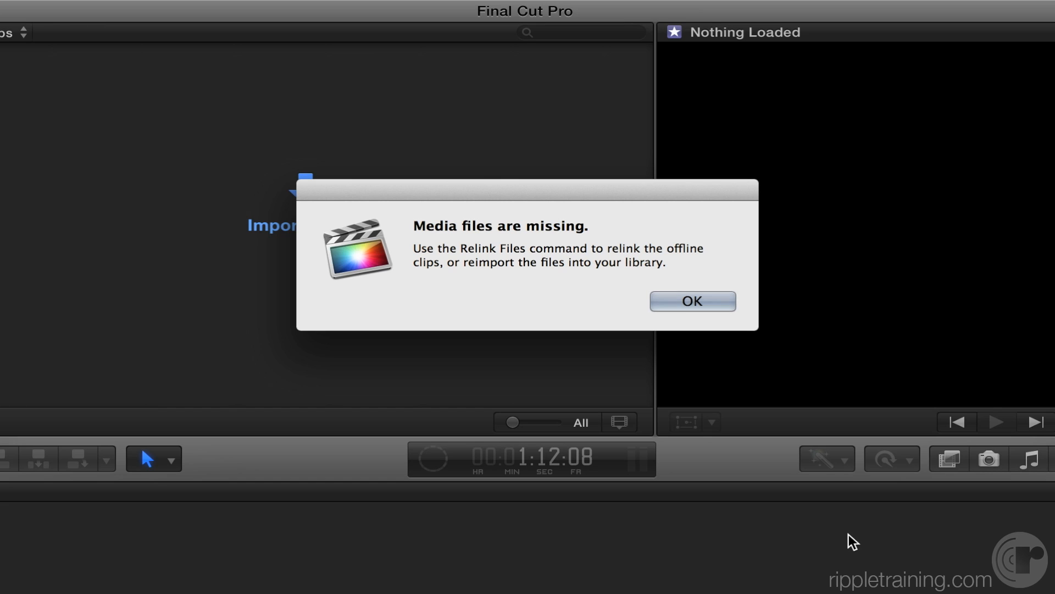
left_click(684, 301)
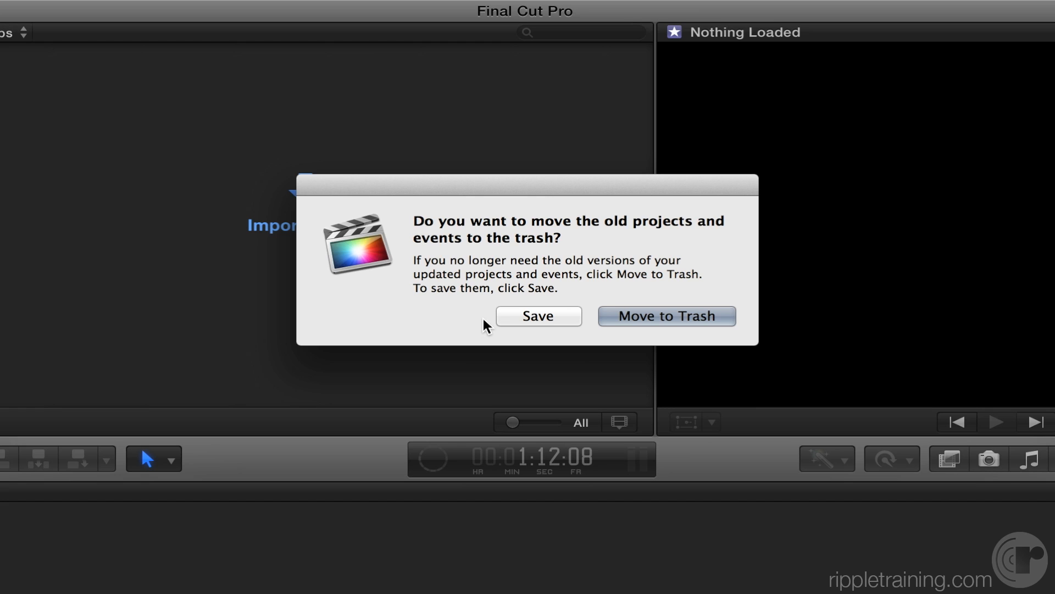
left_click(514, 315)
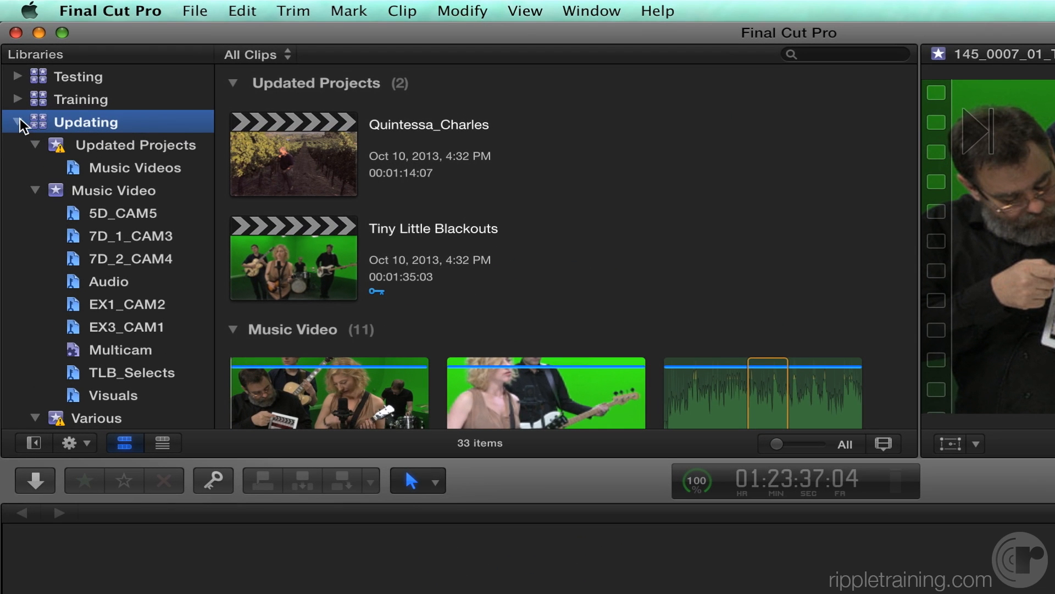
Collapse the Updated Projects, Music Video, Various and Winery Clips events within the Updating library
left_click(17, 122)
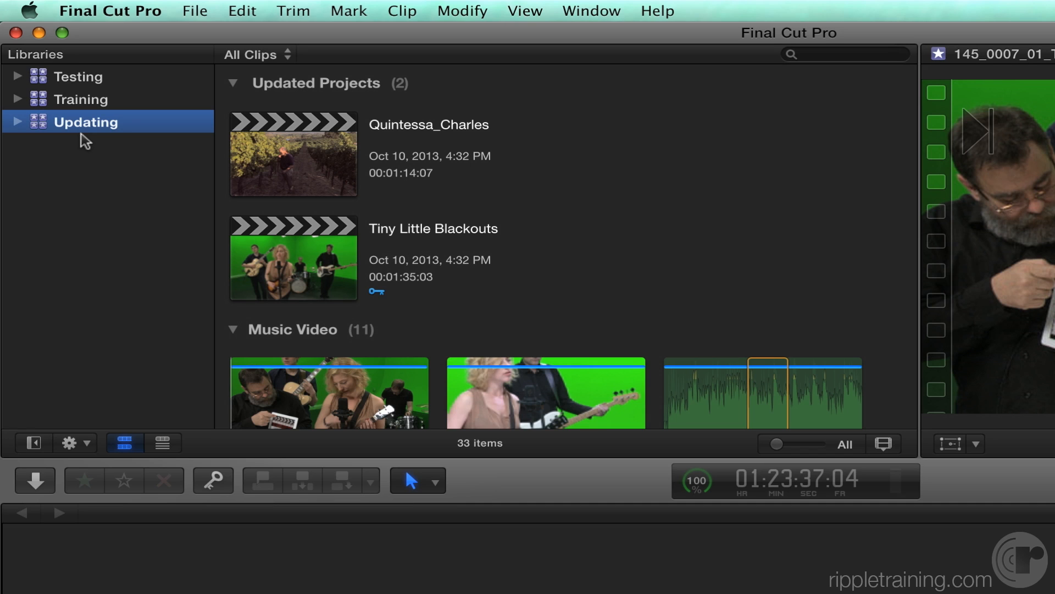
left_click(17, 122)
left_click(35, 145)
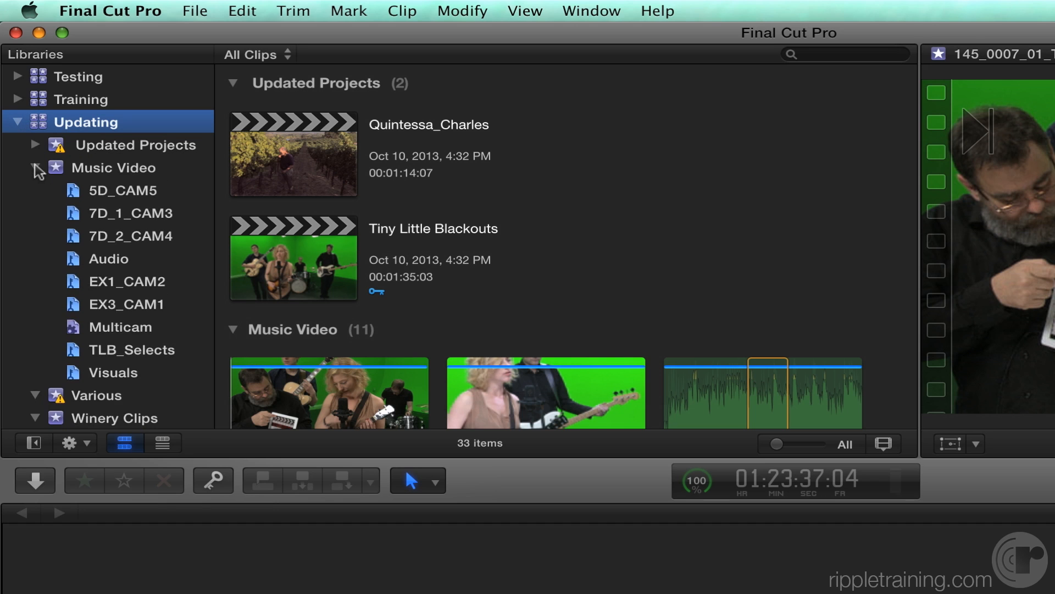
left_click(34, 169)
left_click(35, 191)
left_click(35, 213)
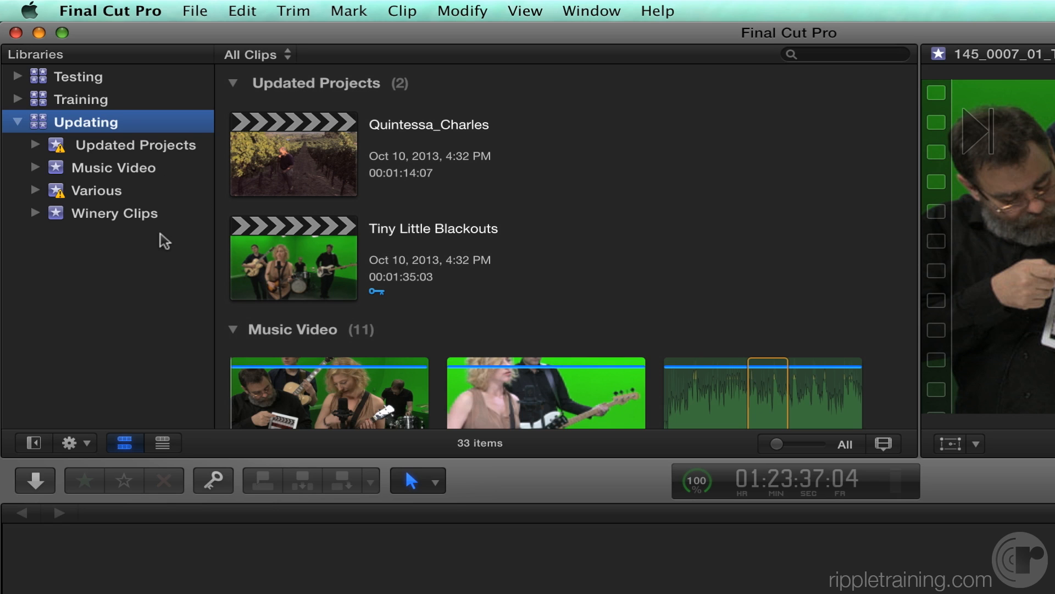
Review the clips in the Music Video, Various and Winery Clips events, and locate the Relink Files command
left_click(136, 168)
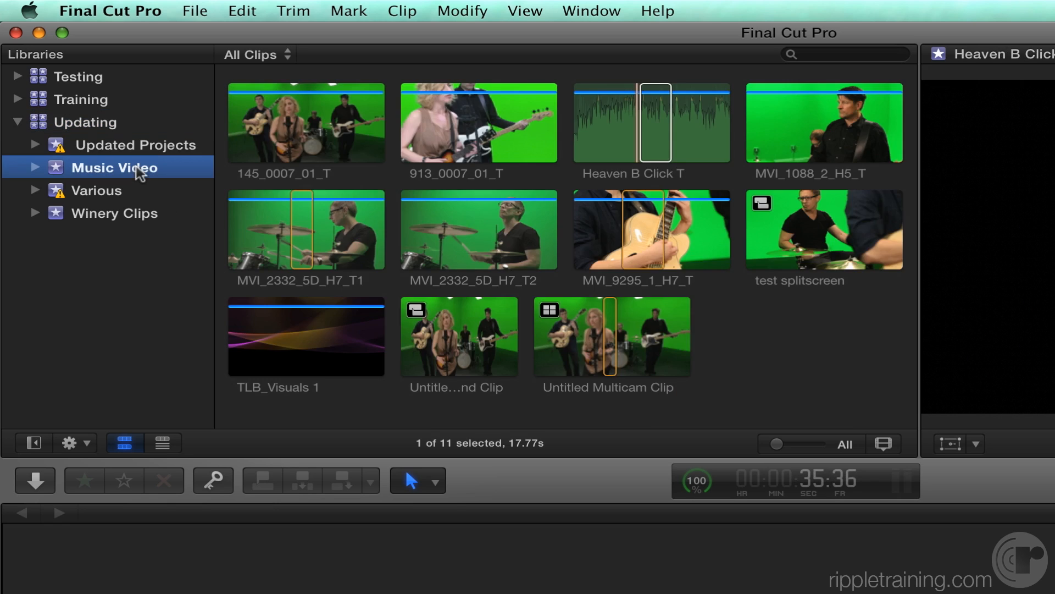
left_click(102, 191)
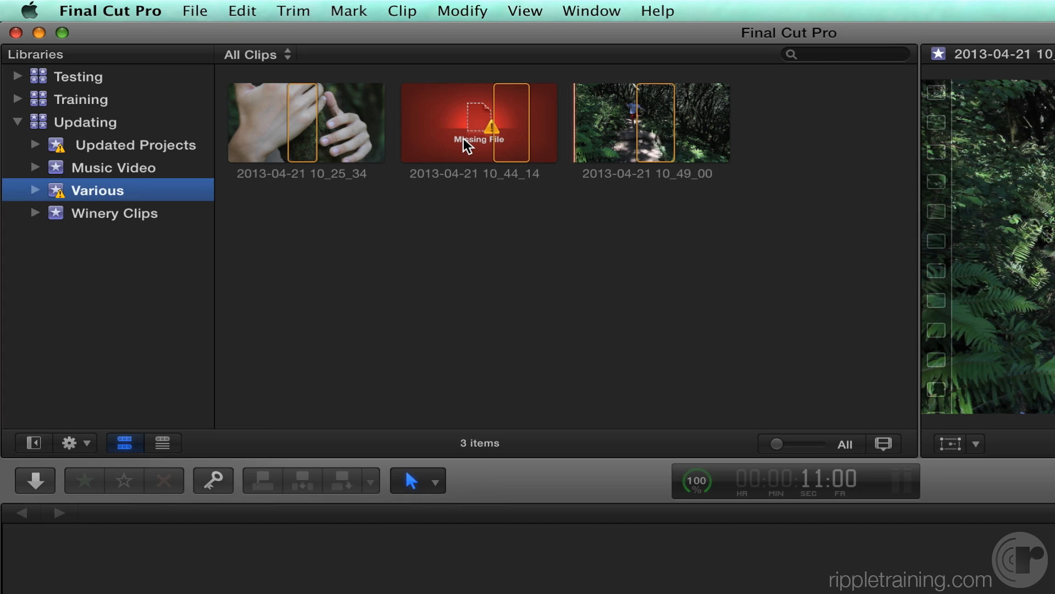
left_click(195, 11)
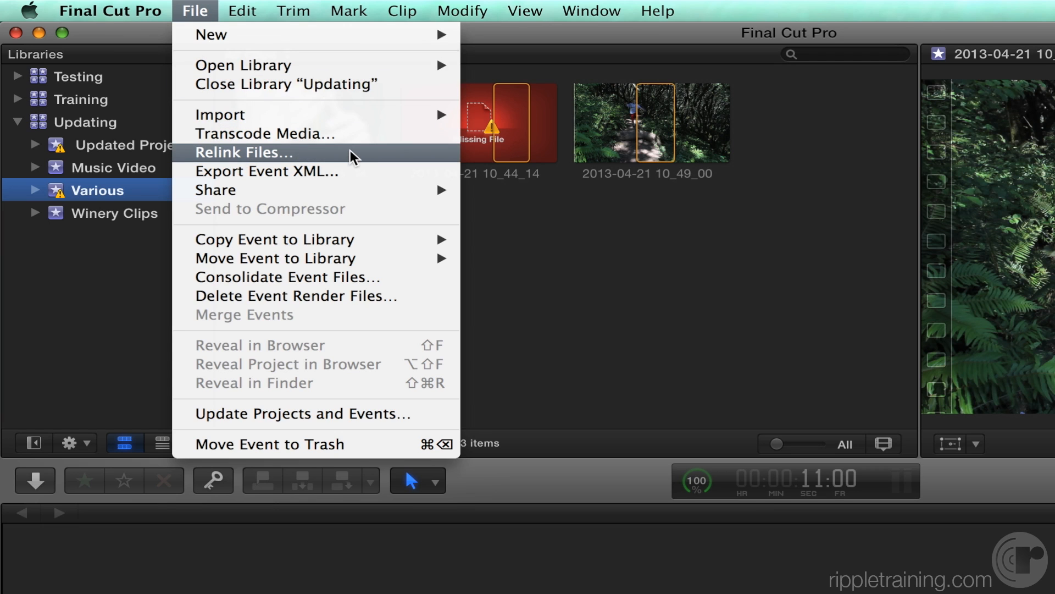
left_click(572, 224)
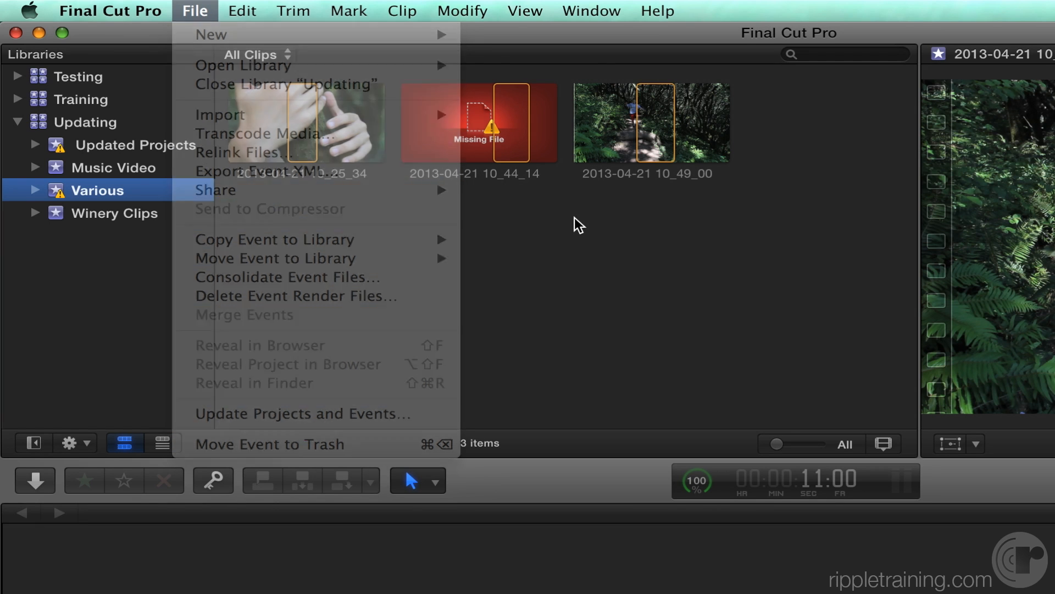
left_click(119, 216)
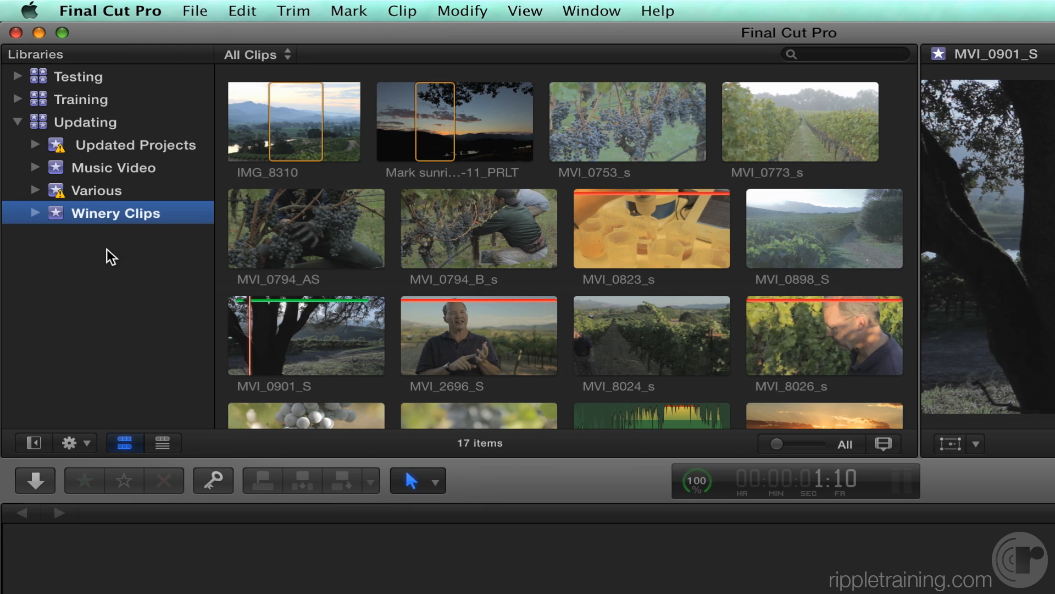
Examine the projects in the Updated Projects event and in its Music Videos keyword collection
left_click(114, 150)
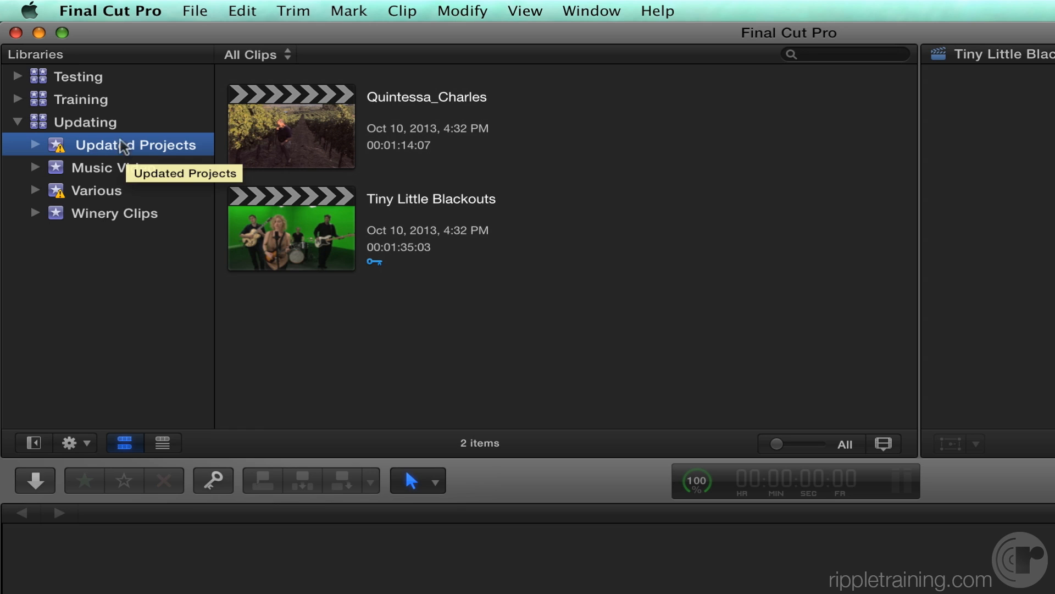
left_click(35, 146)
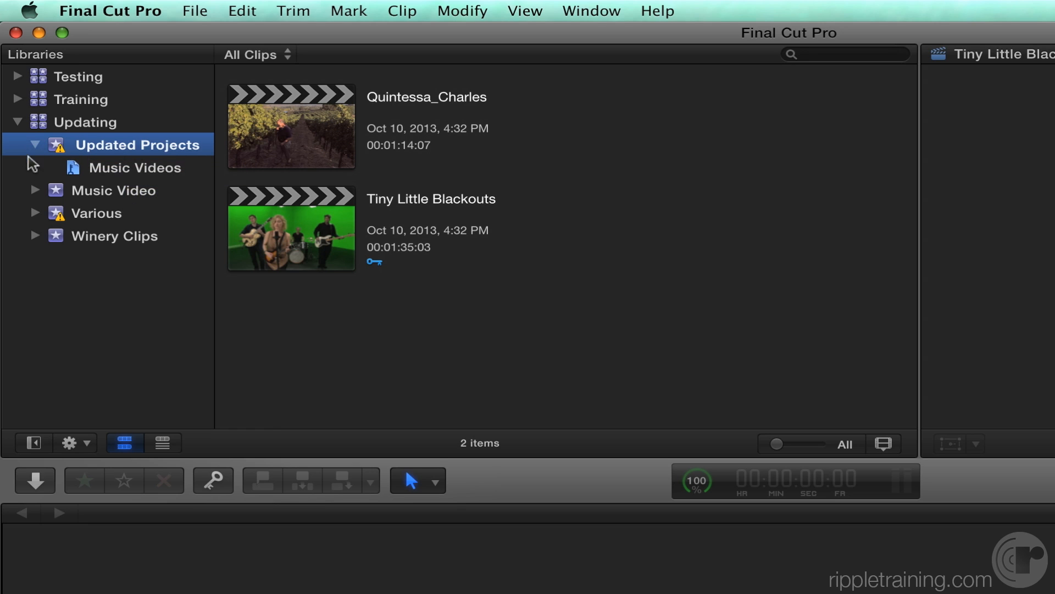
left_click(177, 172)
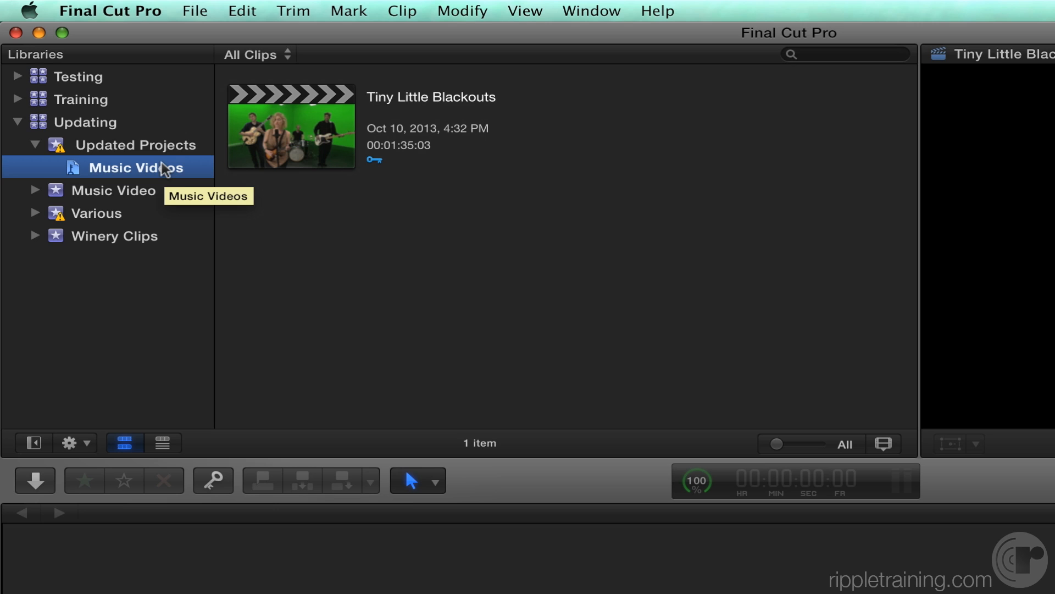
left_click(139, 145)
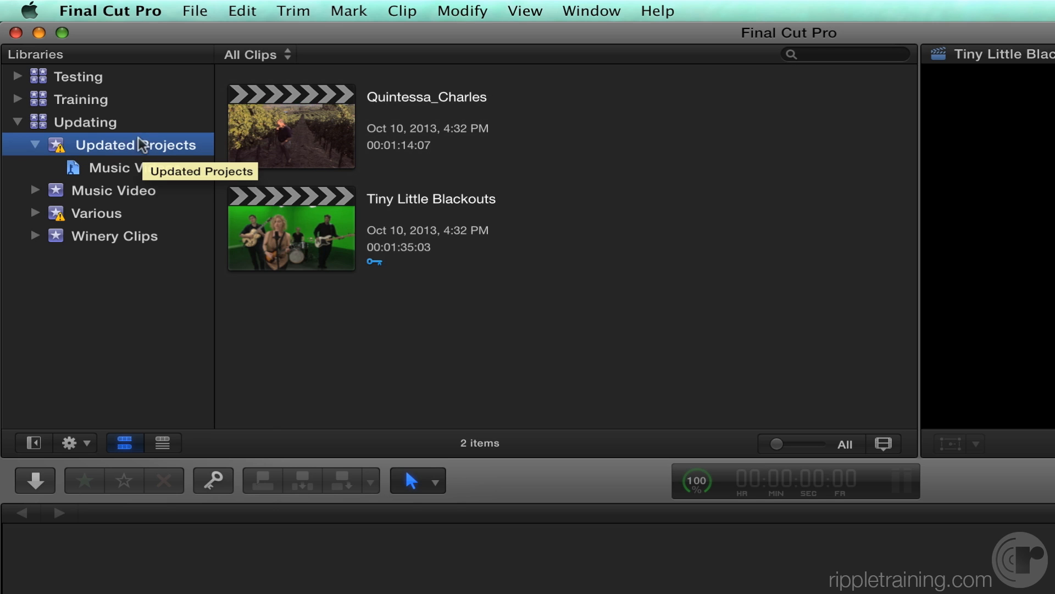
left_click(34, 146)
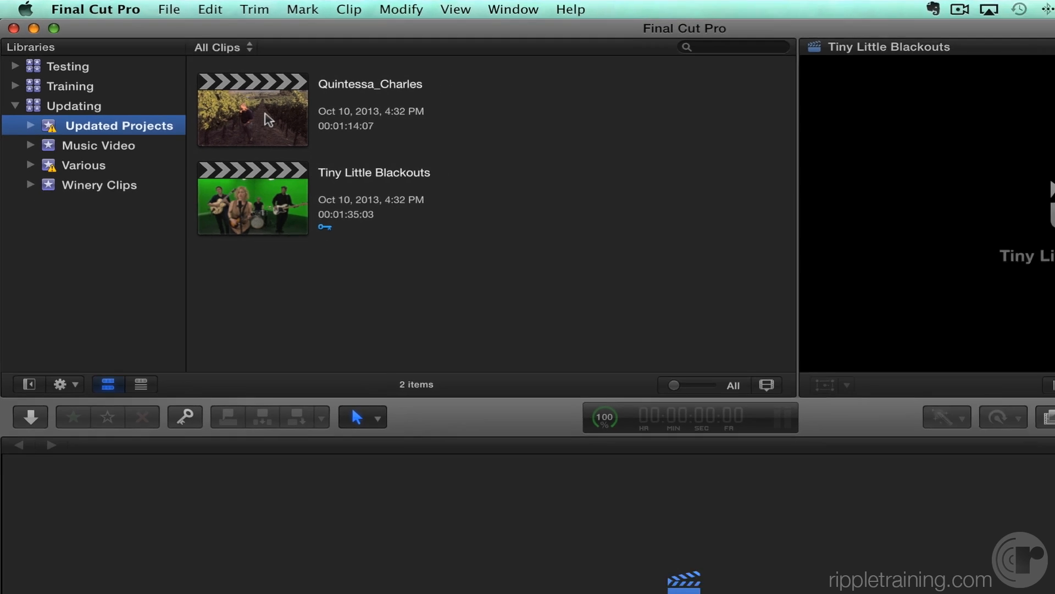
double_click(268, 121)
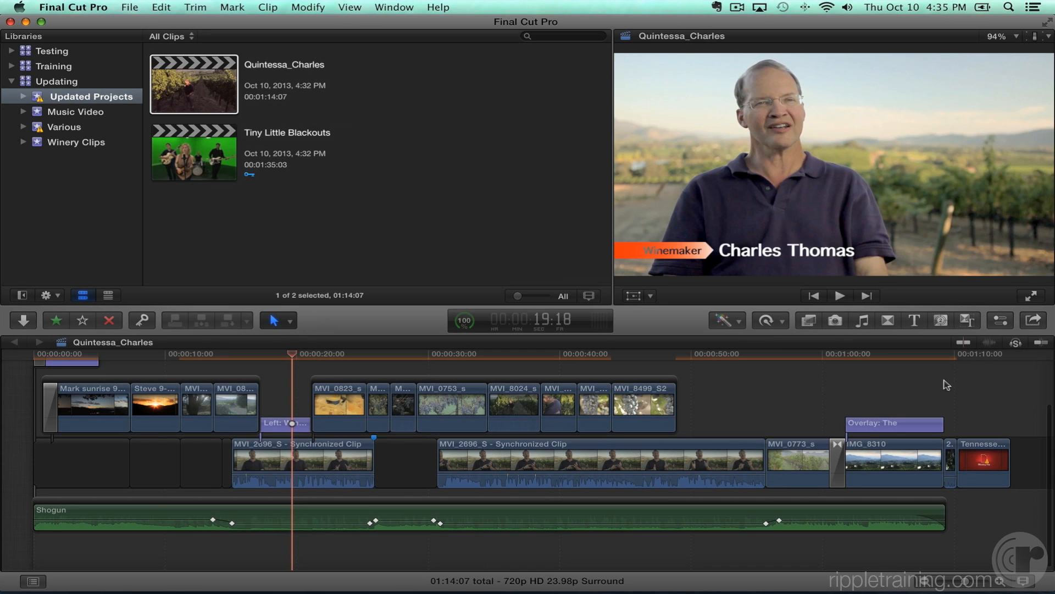
left_click(979, 355)
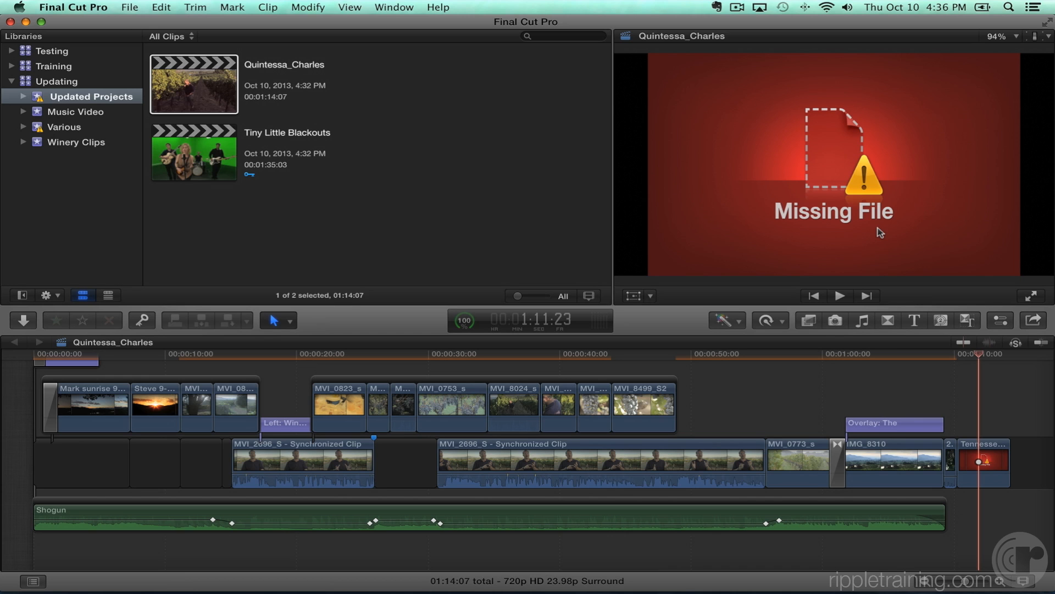
left_click(129, 7)
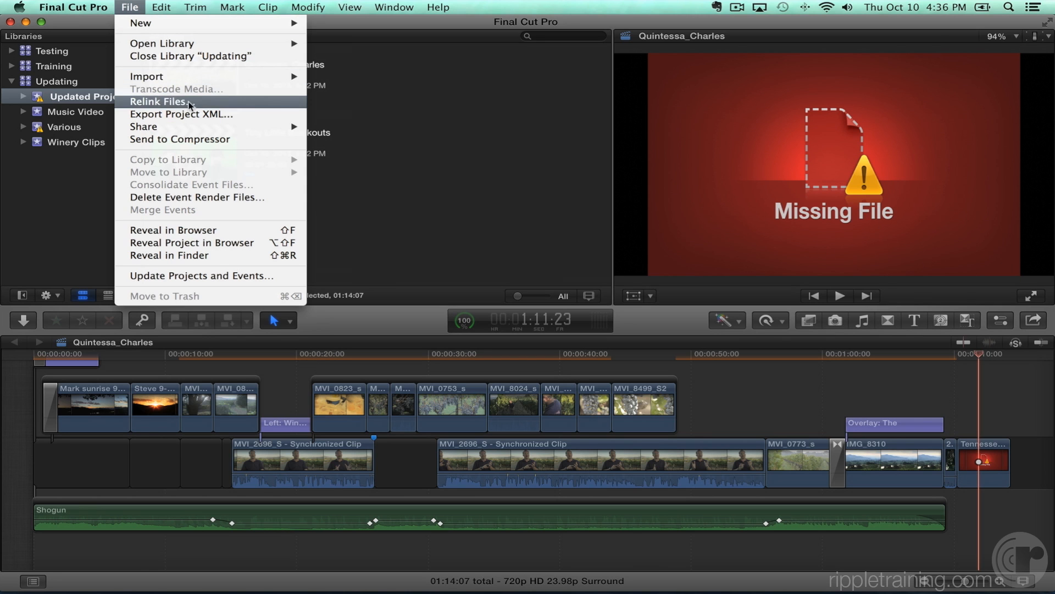
left_click(128, 4)
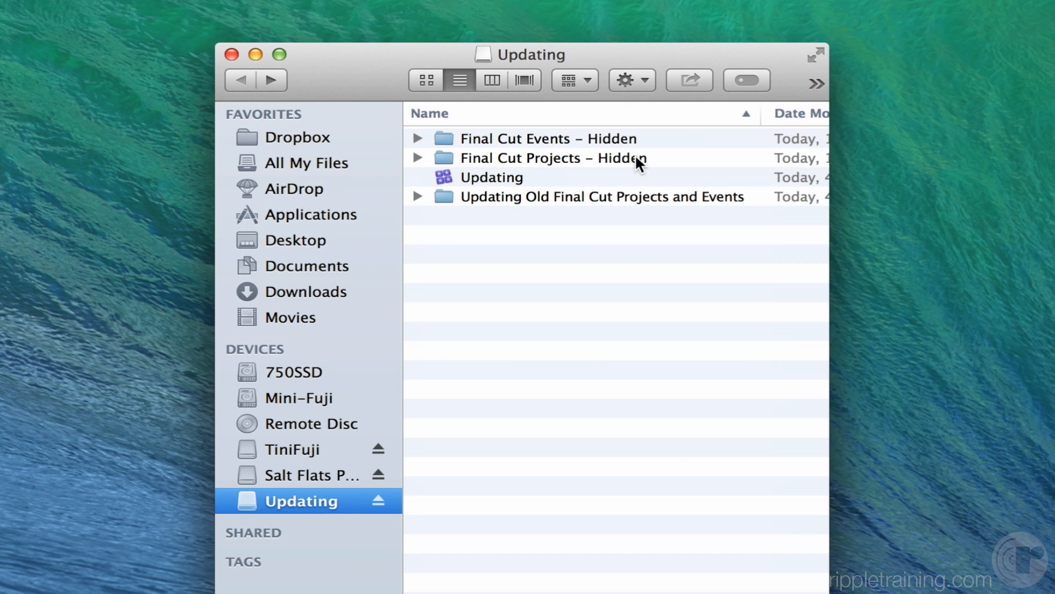
In the Finder, look inside the Updating Old Final Cut Projects and Events folder and show the Updating library's package contents
left_click(417, 197)
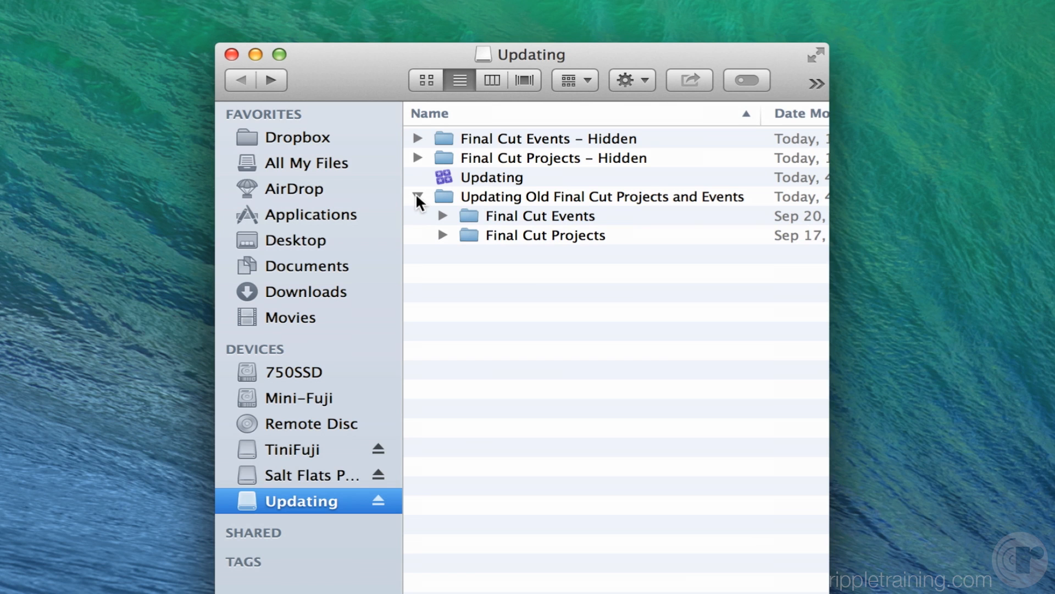
left_click(418, 197)
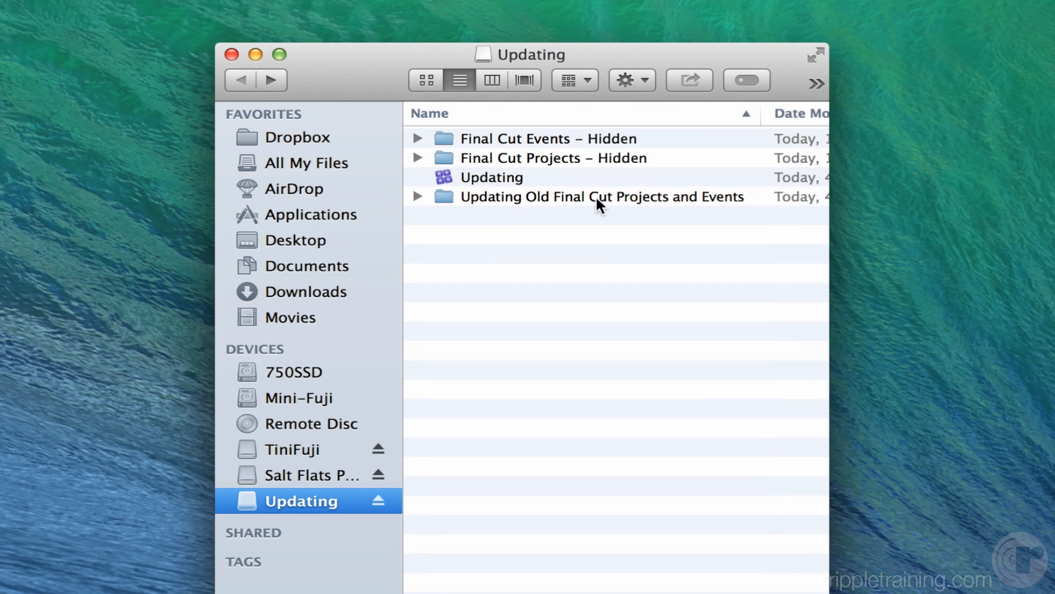
left_click(512, 177)
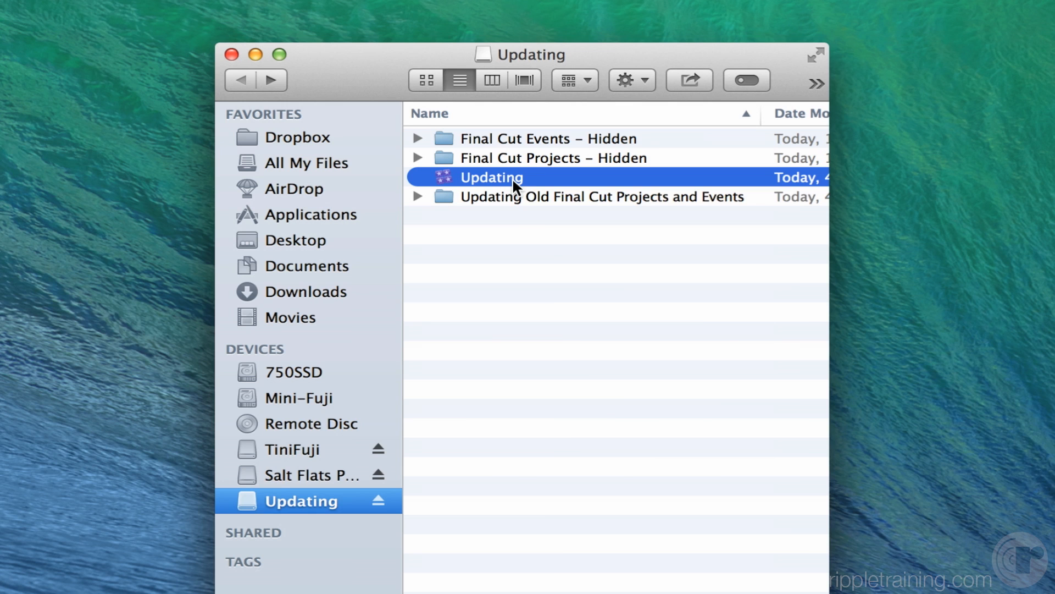
right_click(512, 177)
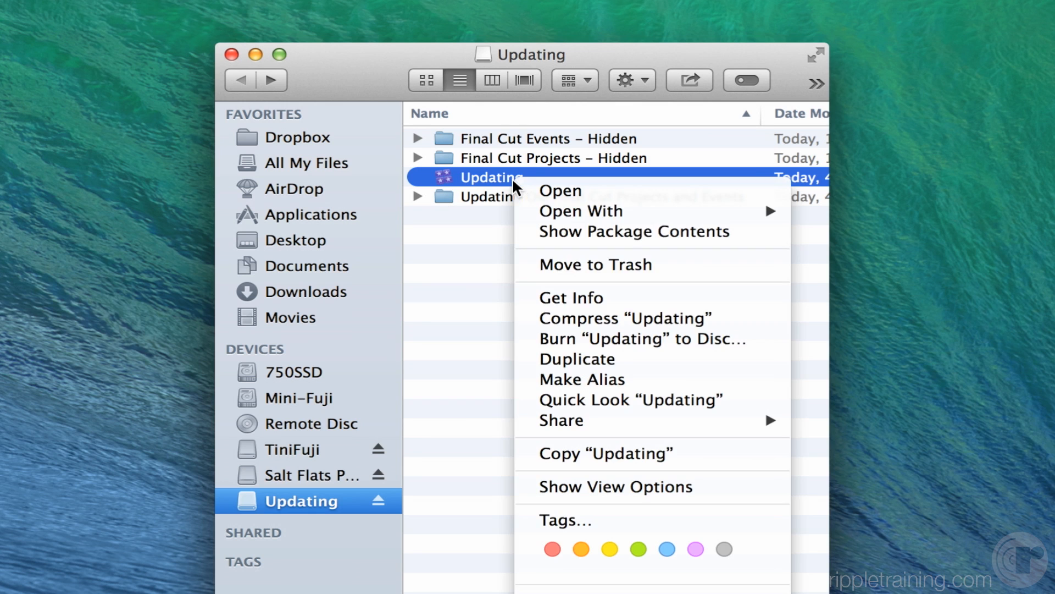
left_click(694, 231)
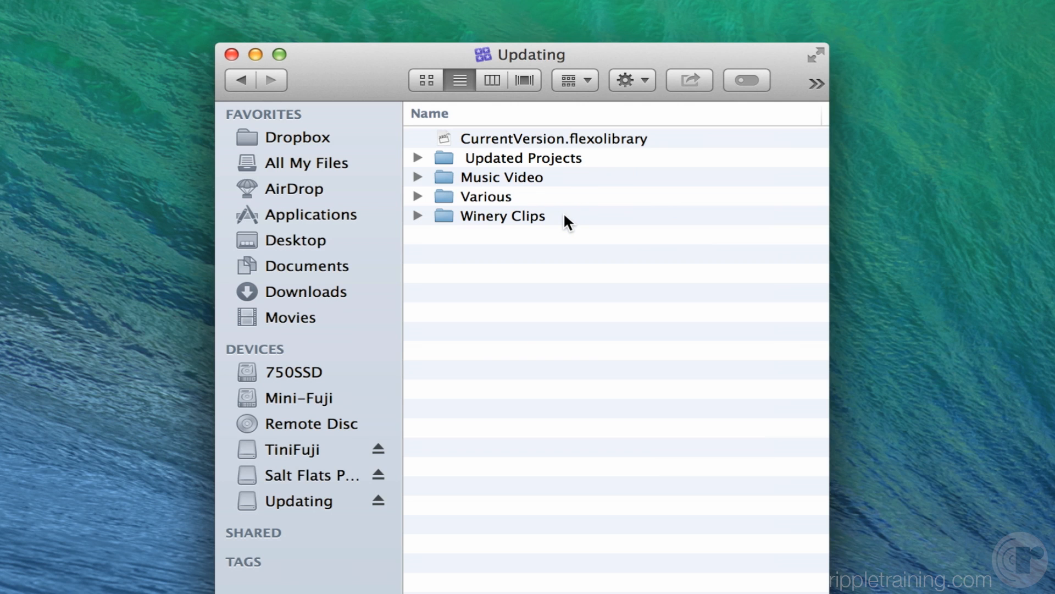
Examine the Updated Projects folder and the Music Video folder with its Original Media inside the library package, collapsing each after viewing
left_click(417, 158)
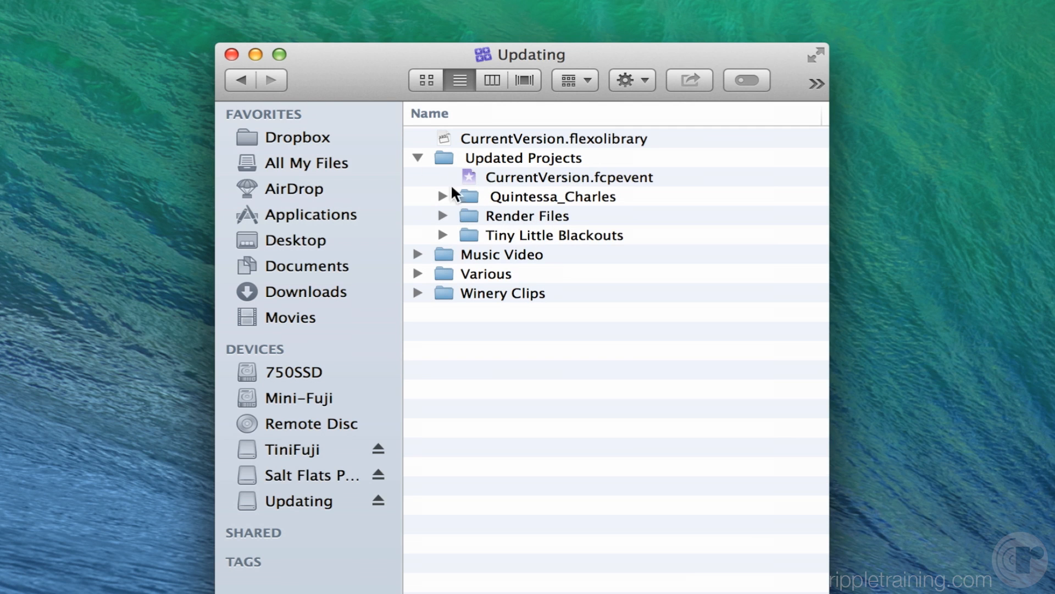
left_click(418, 158)
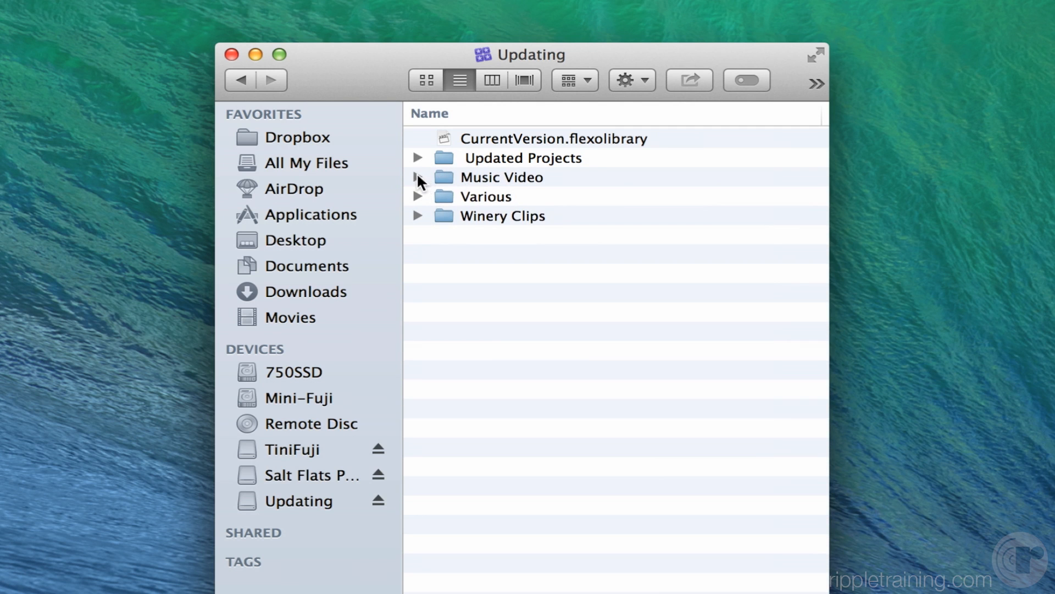
left_click(418, 177)
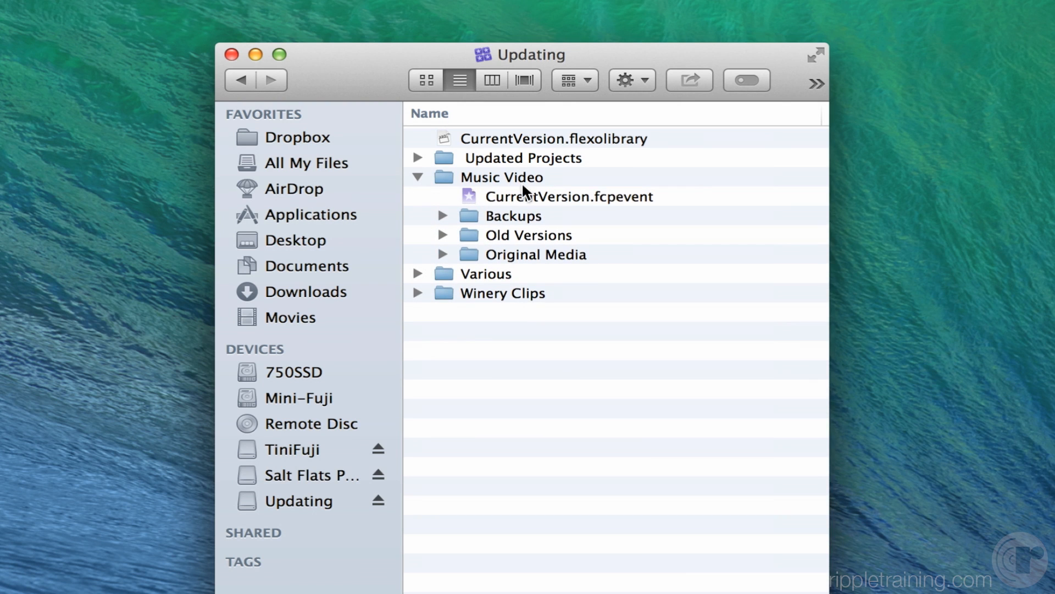
left_click(443, 254)
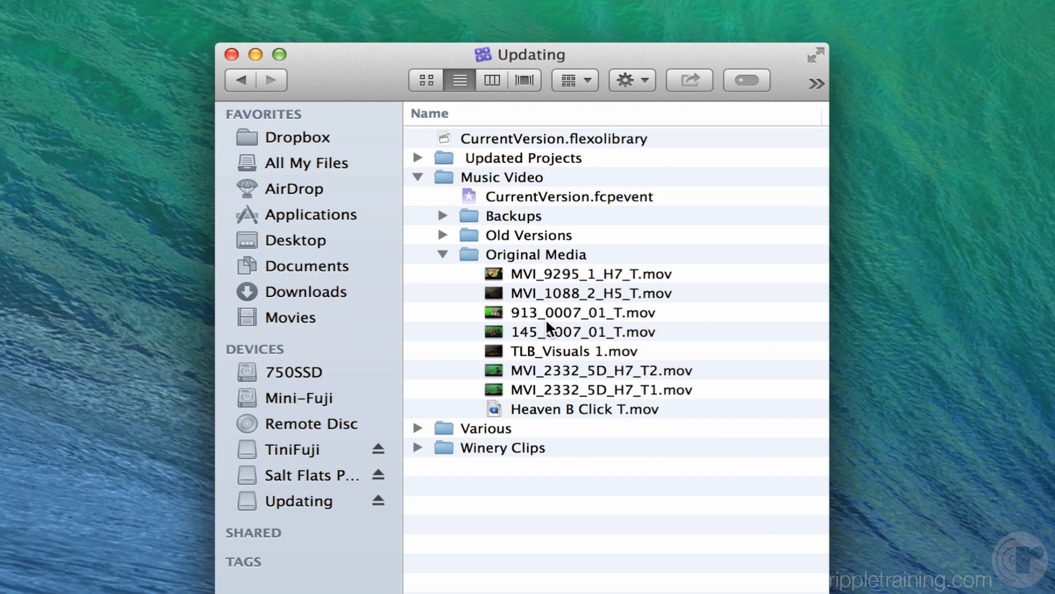
left_click(443, 254)
left_click(415, 176)
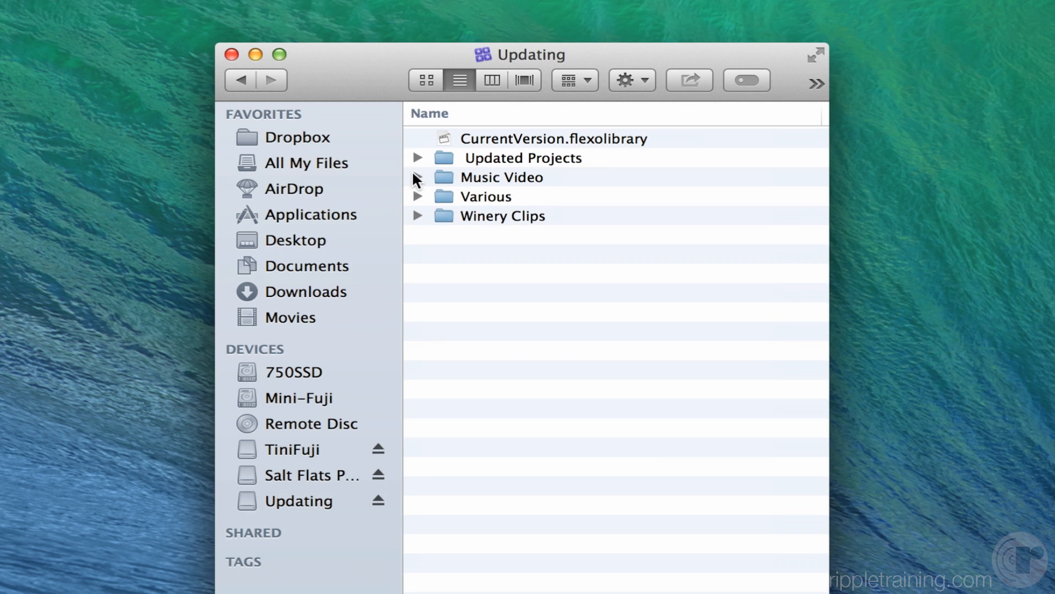
Examine the Original Media files in the Various and Winery Clips folders of the library package
left_click(417, 196)
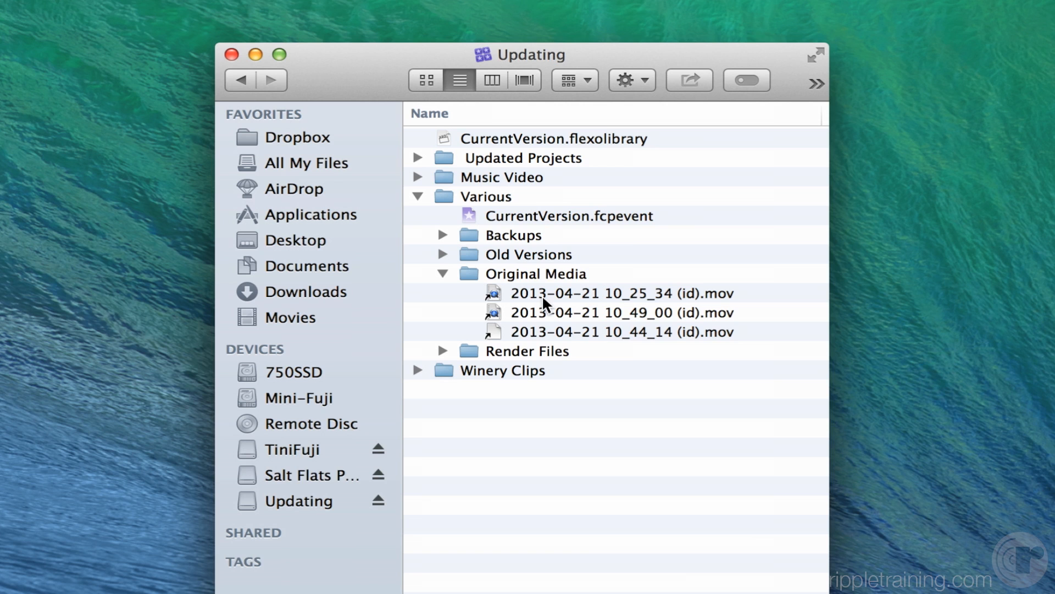
left_click(418, 196)
left_click(418, 215)
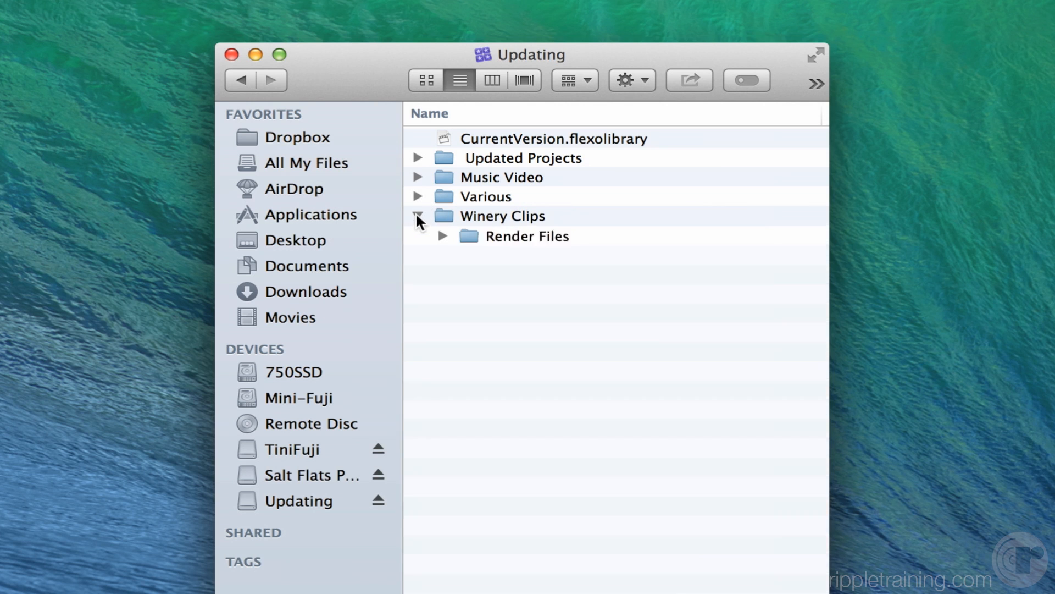
left_click(442, 293)
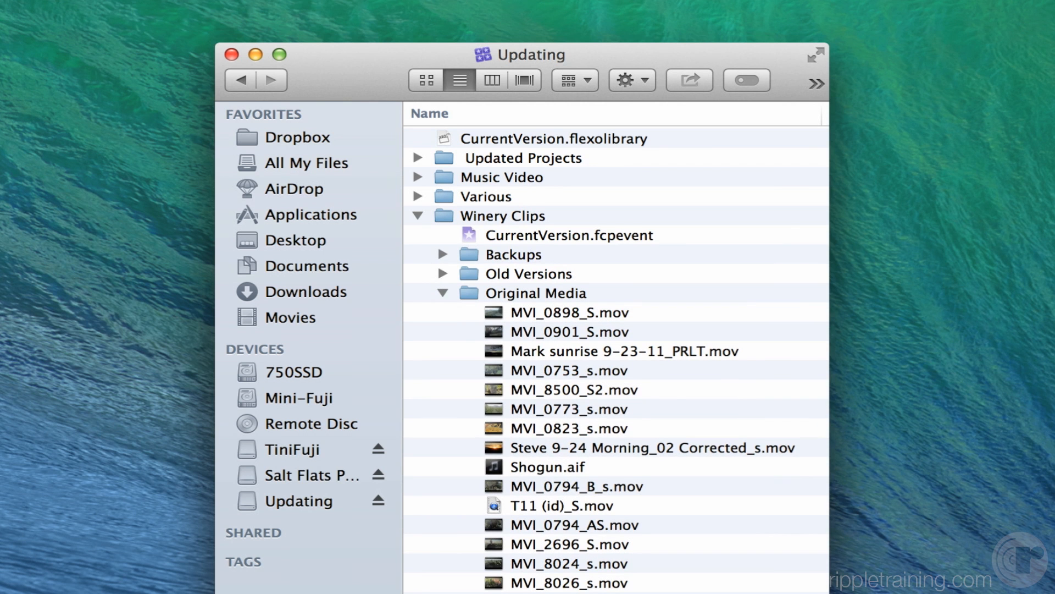
left_click(443, 293)
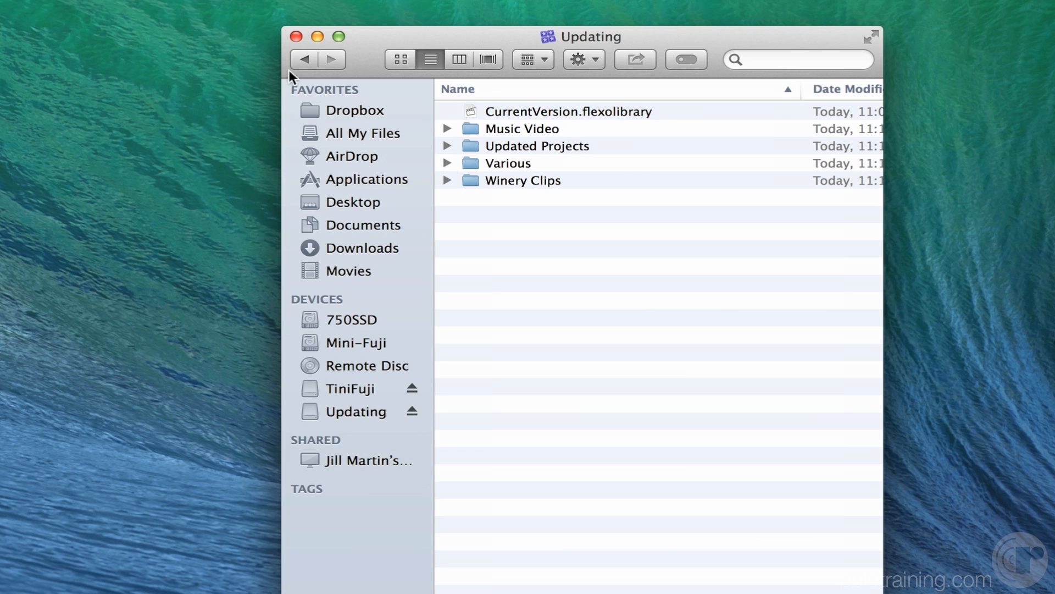
Return to the Updating drive's top level and review the old Final Cut Events and Final Cut Projects folders and the Updating library file
left_click(302, 60)
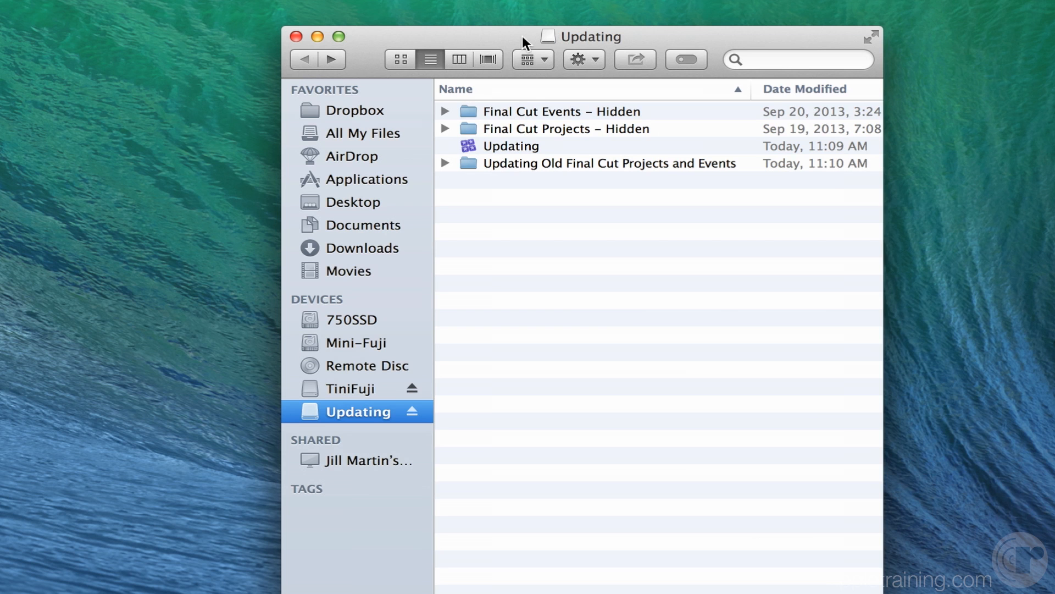
left_click_drag(523, 38, 484, 44)
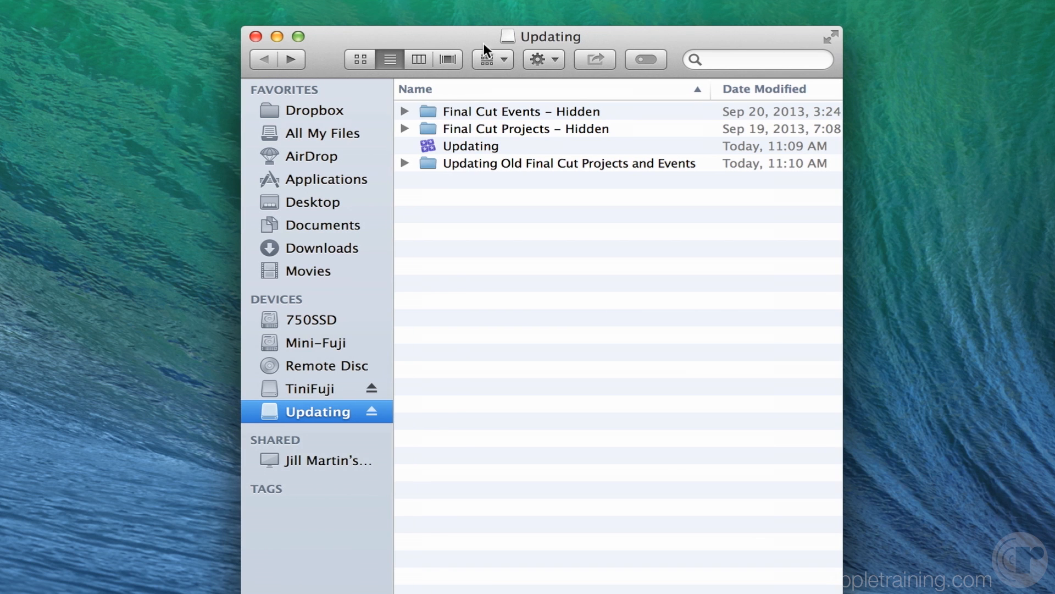
left_click(405, 163)
left_click(444, 180)
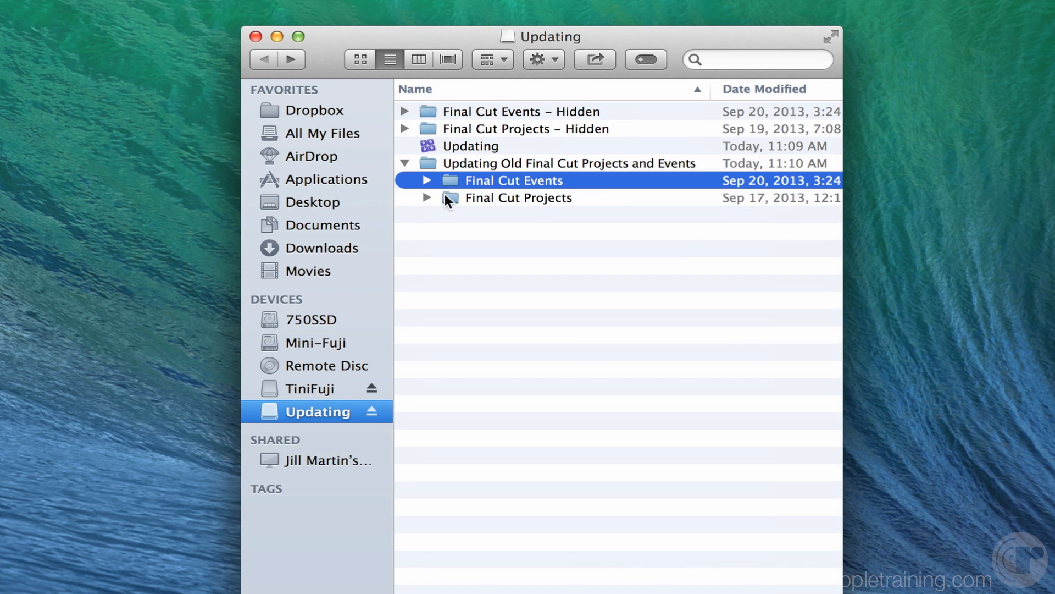
left_click(445, 195)
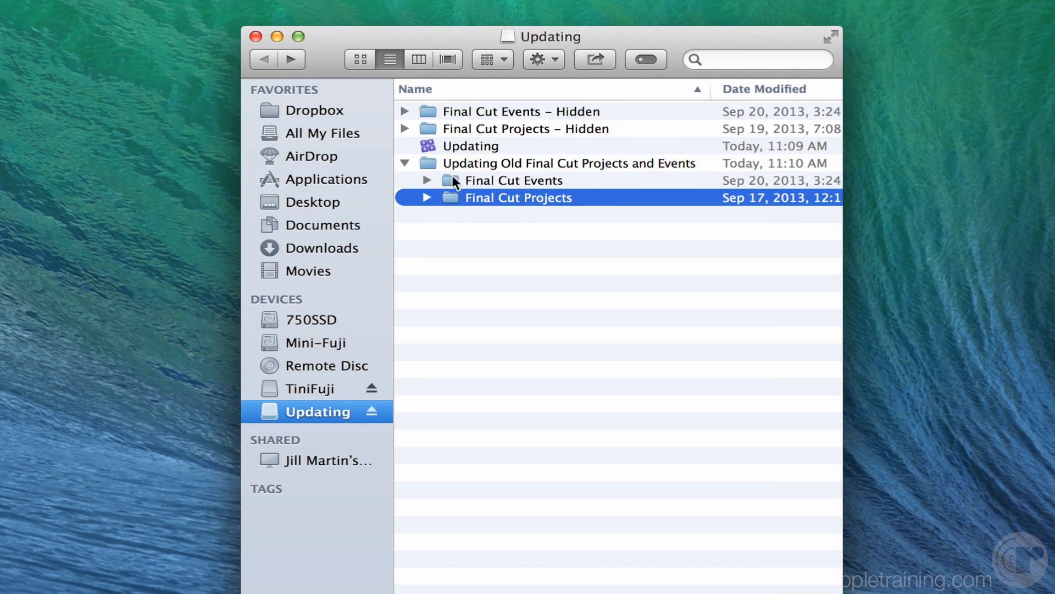
left_click(454, 144)
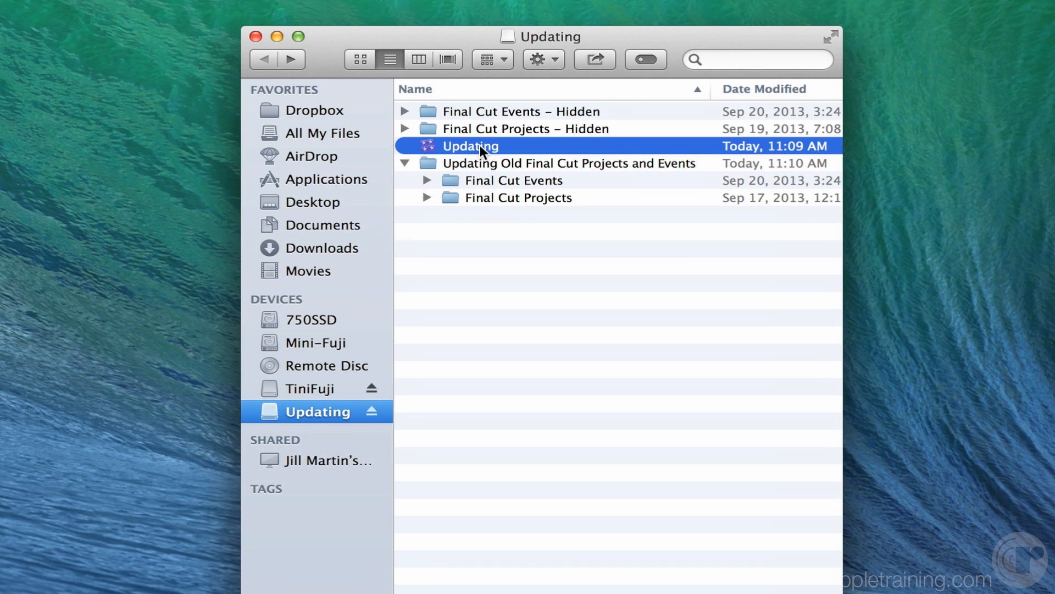